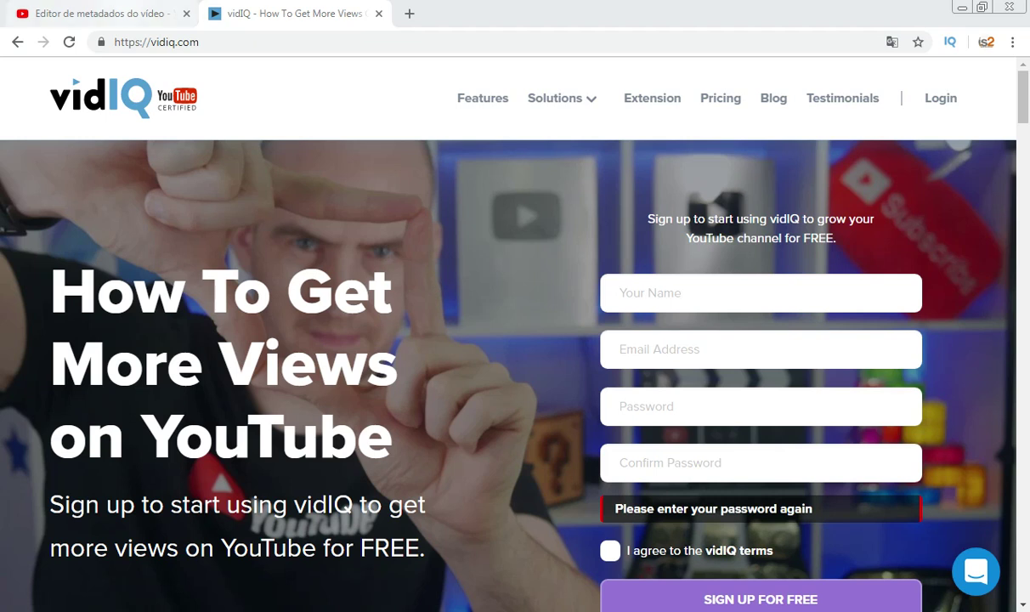
- Switch to the YouTube Studio video details and add the title phrase "Localizar Certificado" as a video tag
left_click(98, 13)
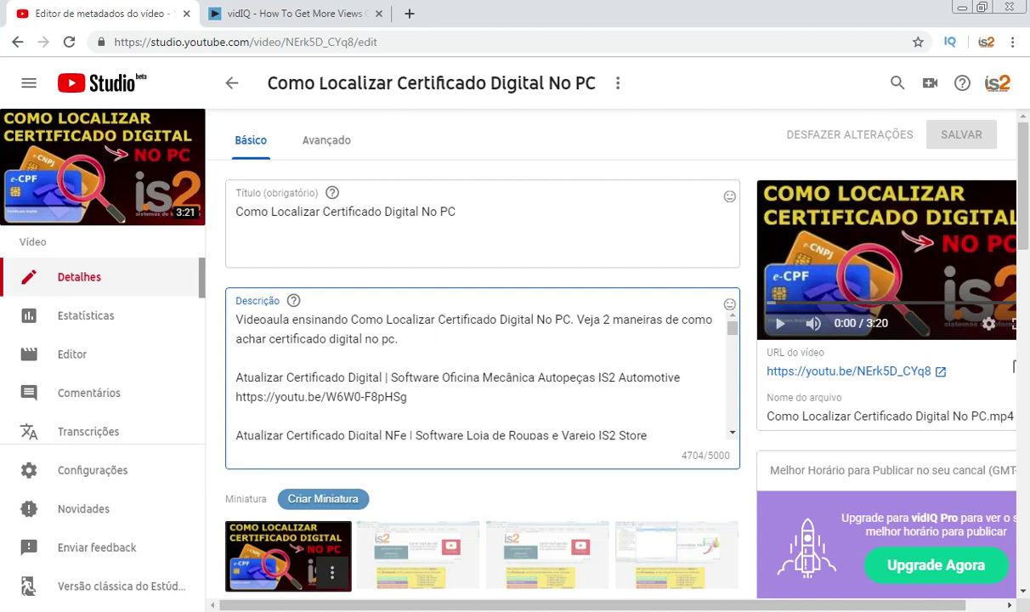
scroll(1013, 333, "down", 1)
scroll(1013, 332, "down", 5)
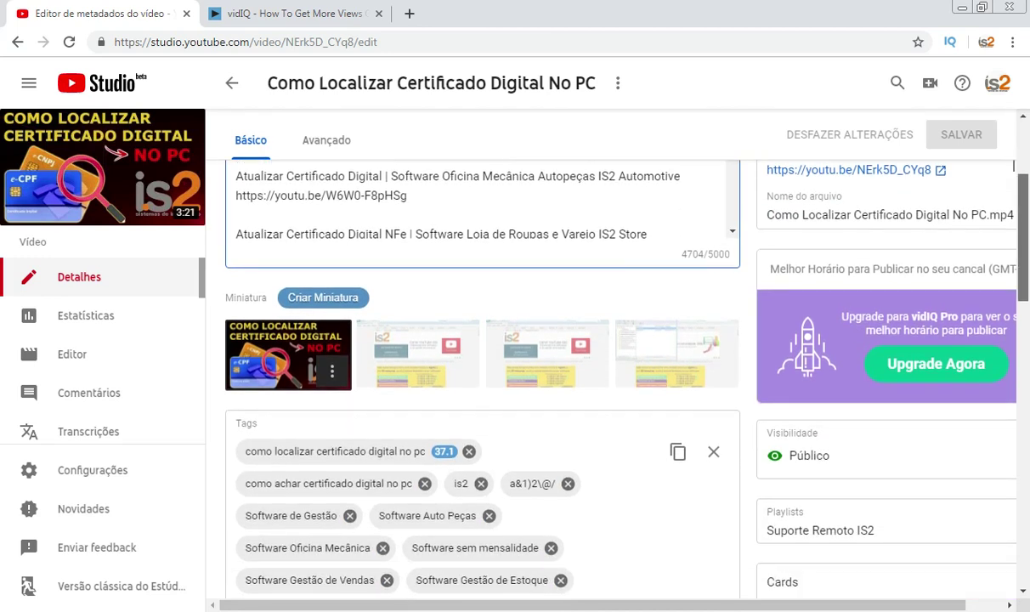
scroll(592, 358, "down", 1)
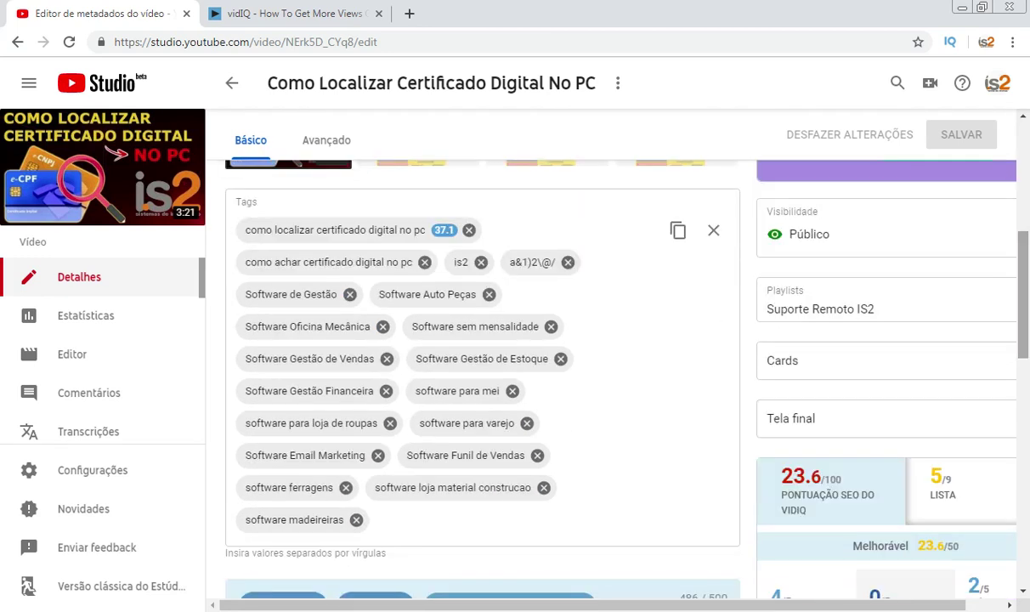
scroll(592, 358, "up", 1)
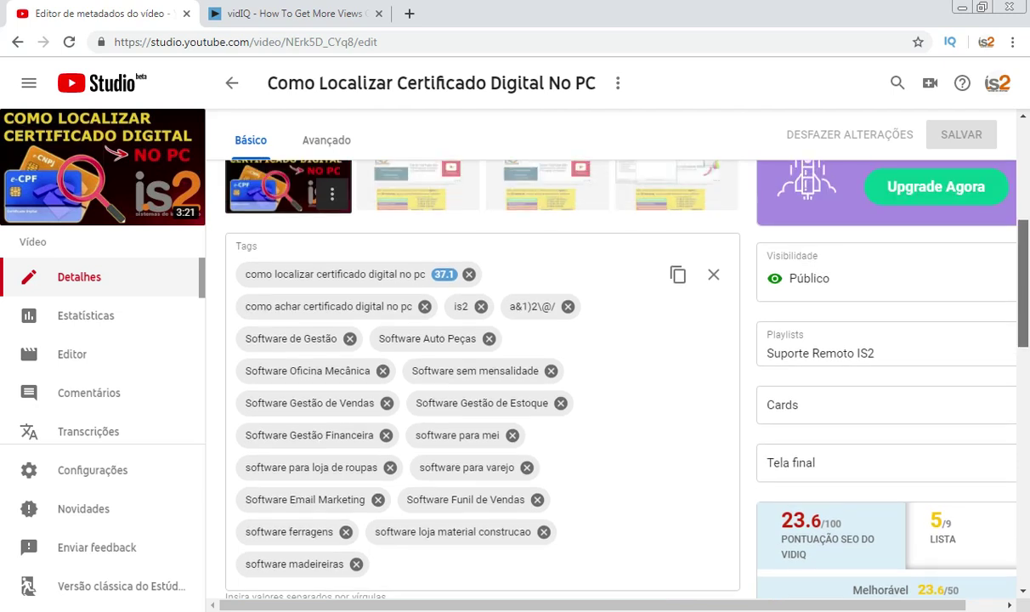
scroll(593, 357, "down", 1)
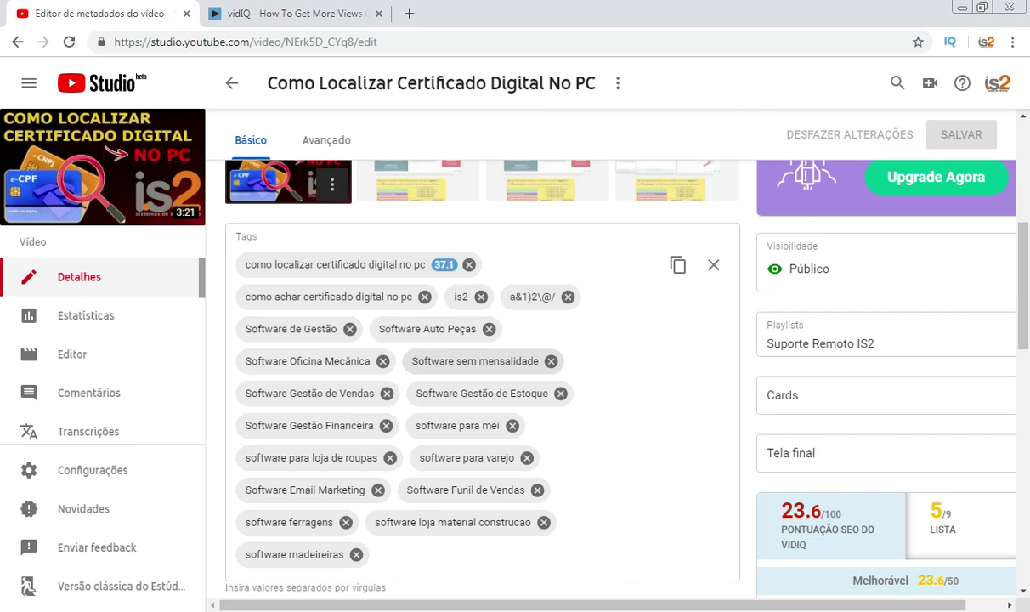
left_click_drag(320, 83, 486, 83)
key("ctrl+c")
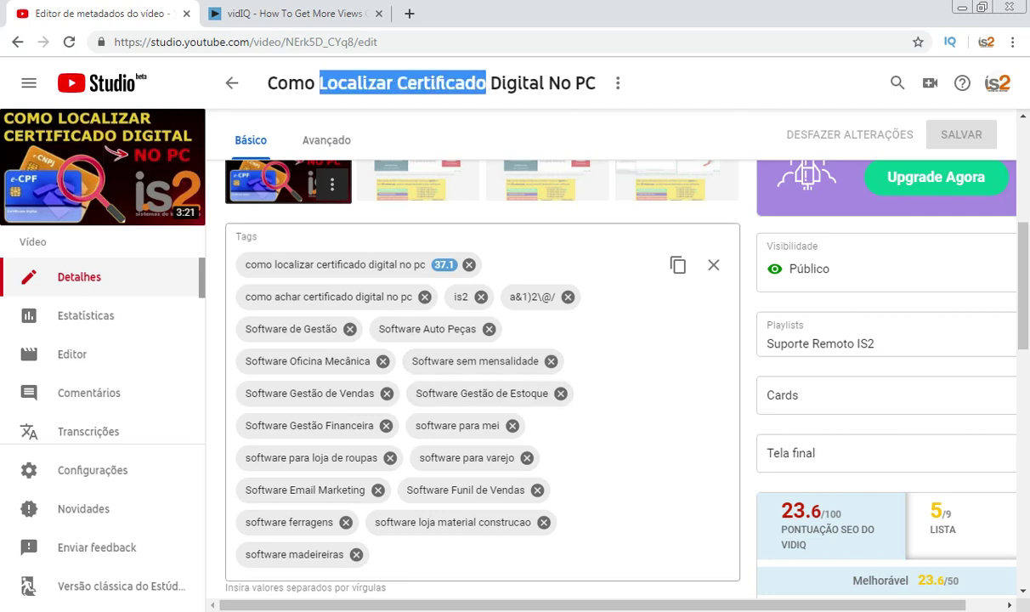
left_click(377, 554)
key("ctrl+v")
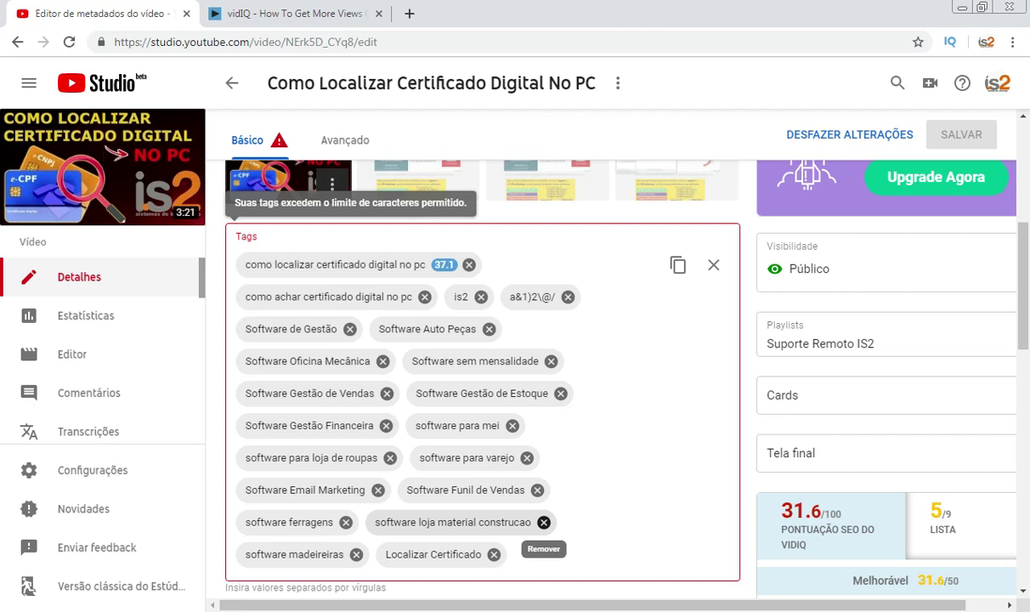
- Remove the tags "software loja material construcao", "software para mei", "Software Gestão Financeira", "Software sem mensalidade" and "software madeireiras"
left_click(544, 522)
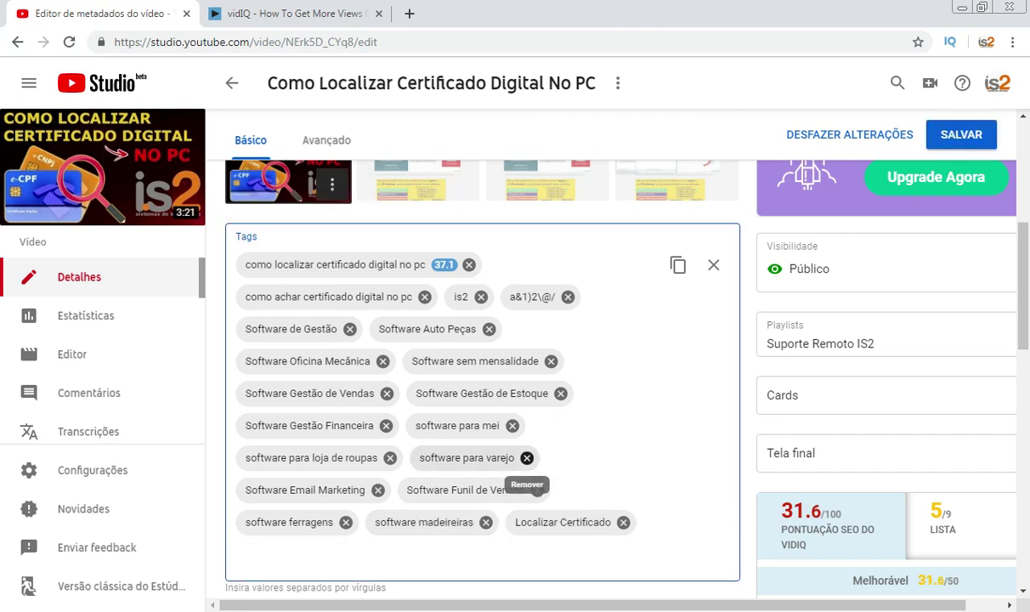
left_click(512, 425)
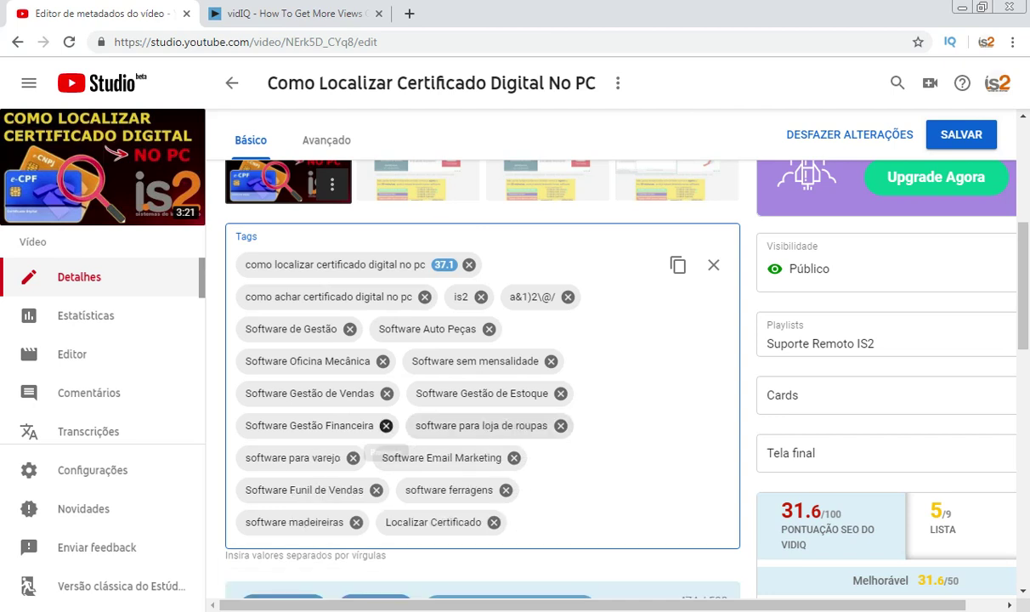
left_click(386, 425)
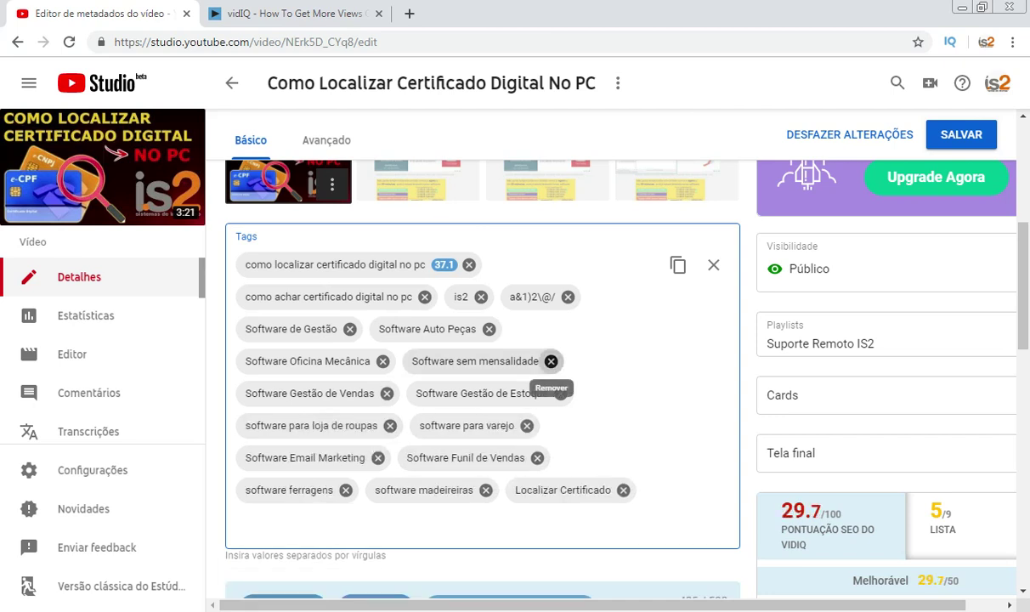
left_click(551, 361)
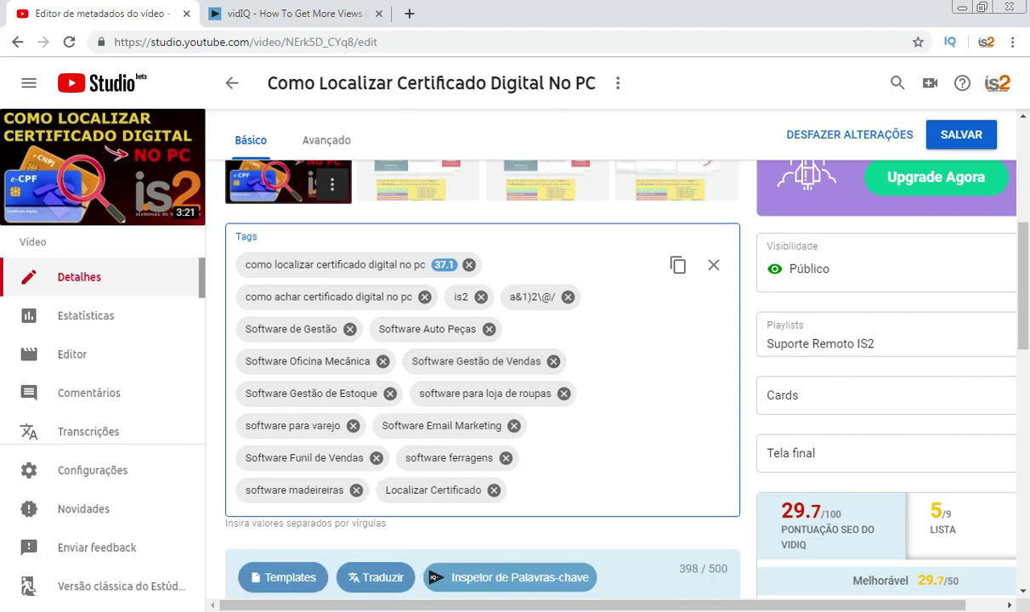
left_click(356, 489)
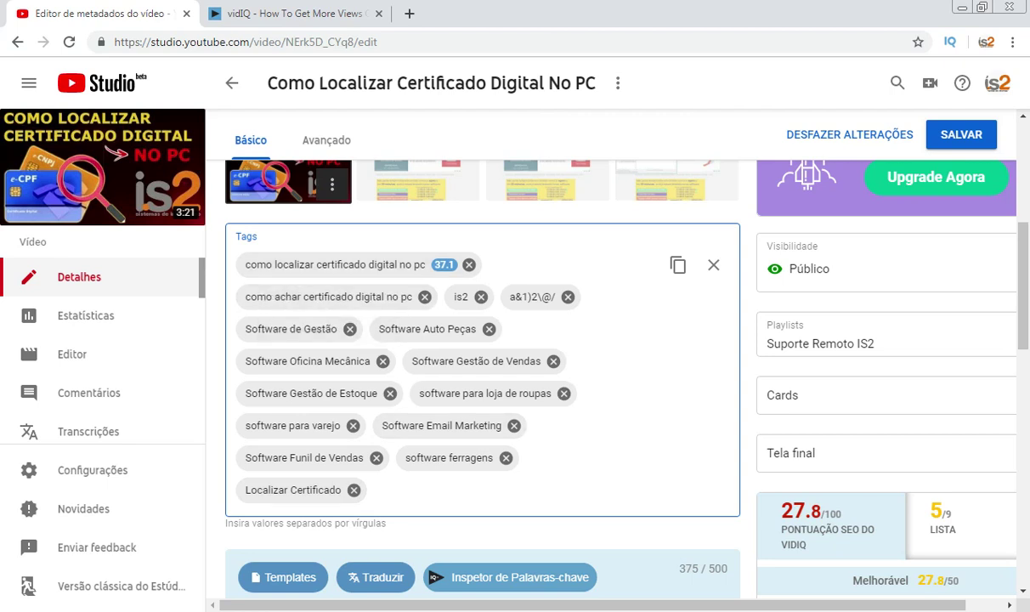
- Copy "Certificado Digital" from the video title and add it as a tag
left_click_drag(397, 82, 544, 82)
key("ctrl+c")
left_click(372, 490)
key("ctrl+v")
key("Return")
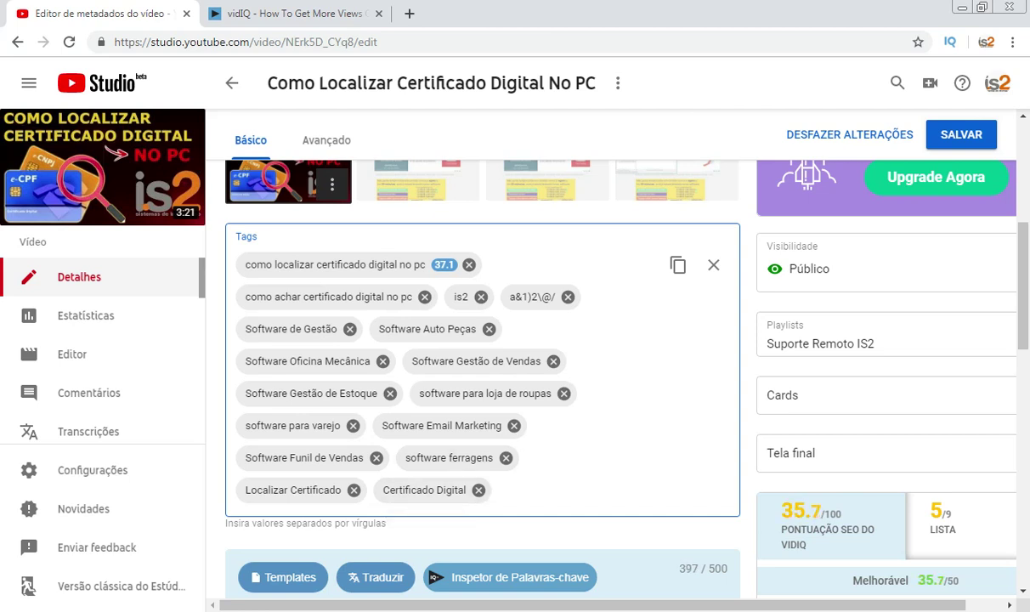
- Copy "Como Localizar Certificado Digital" from the video title and add it as a tag
left_click_drag(267, 82, 544, 82)
key("ctrl+c")
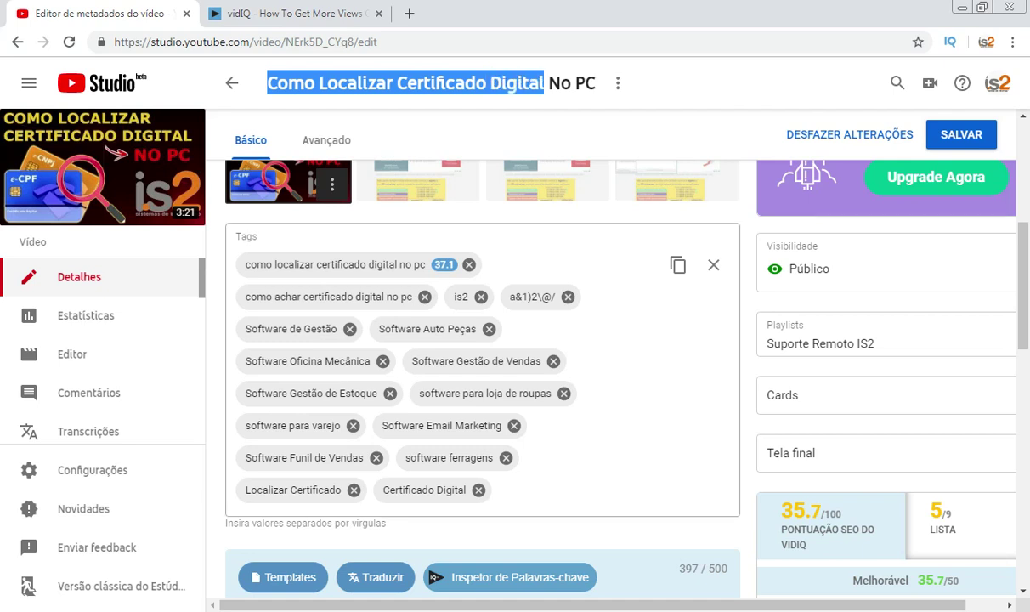
left_click(499, 489)
key("ctrl+v")
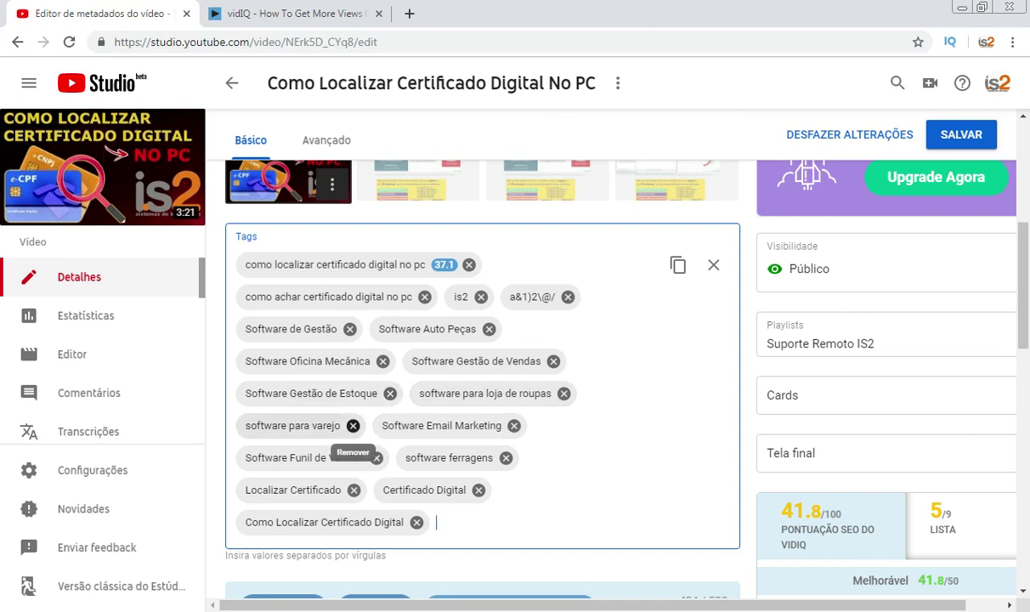
- Remove the "software para varejo" tag and replace "software ferragens" with the tag "software para ferragens"
left_click(353, 424)
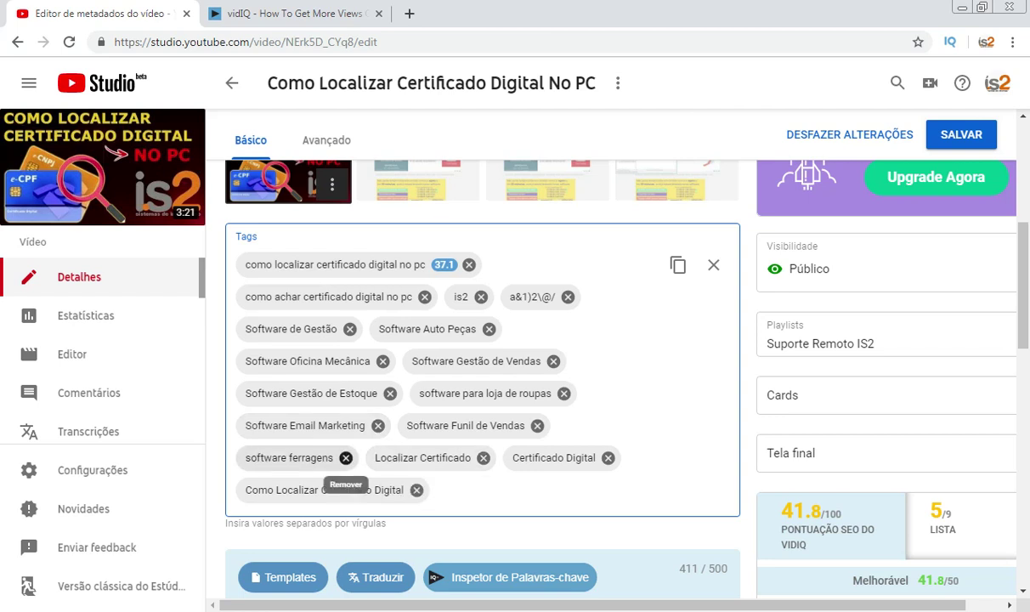
left_click(345, 457)
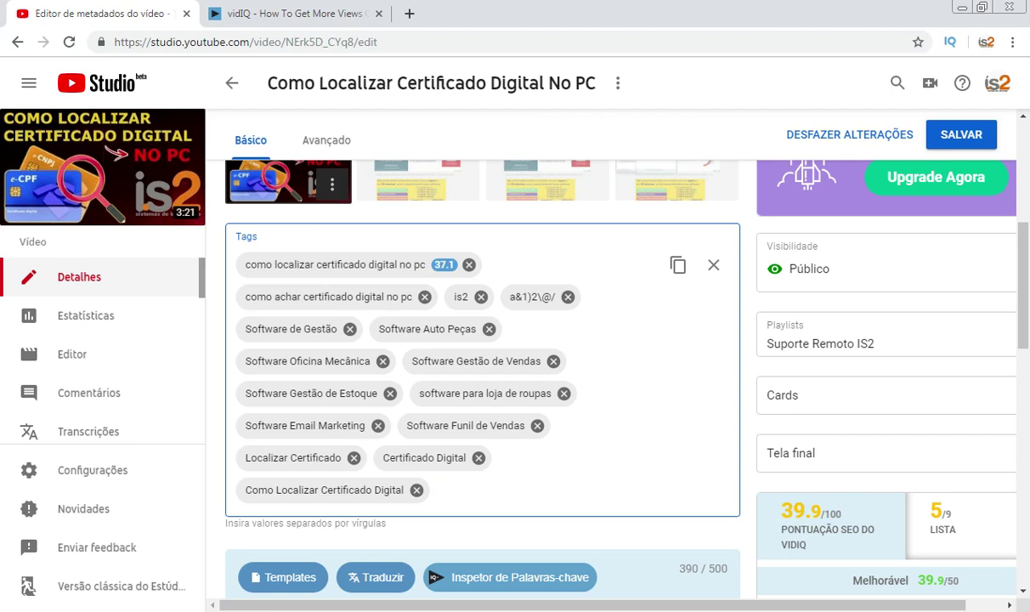
type("soft")
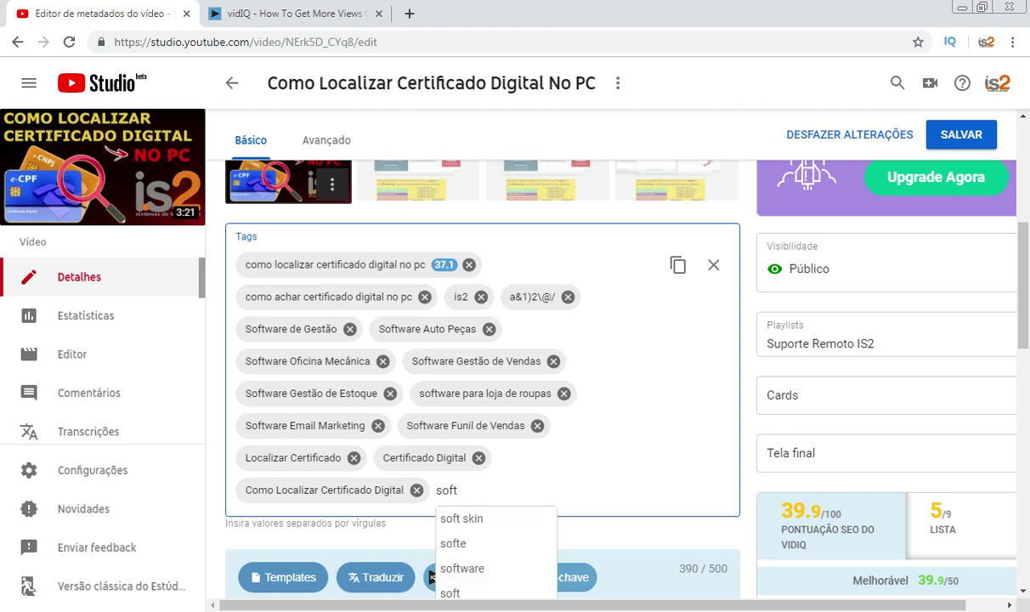
type("ware para ferragens")
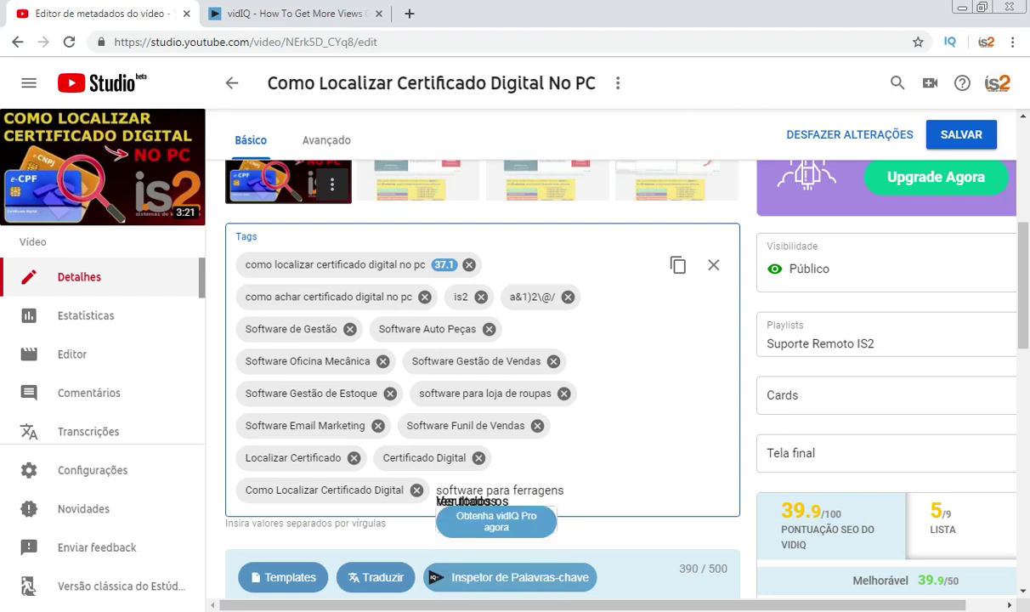
key("Return")
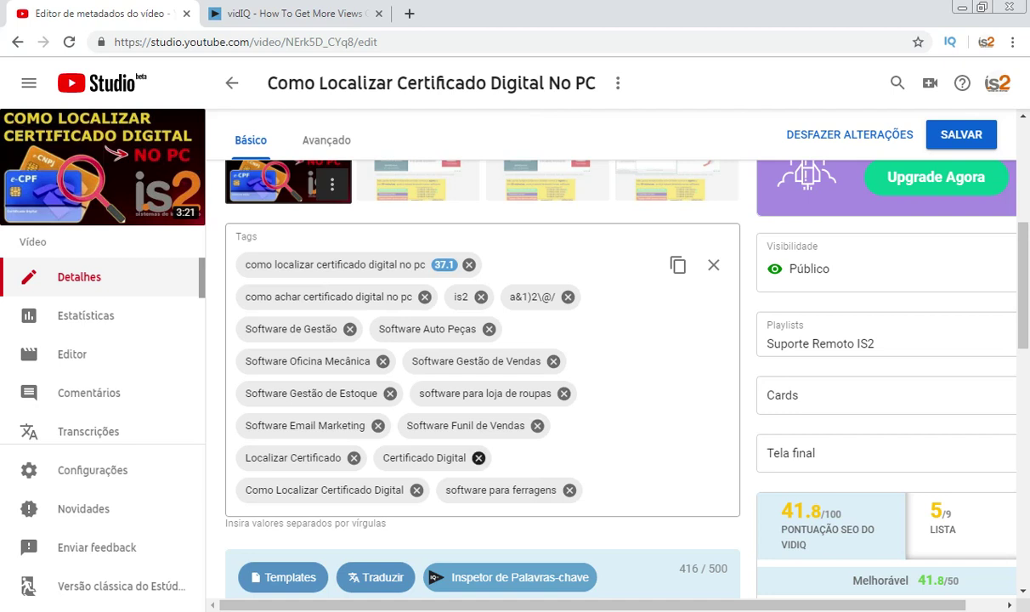
- Try the description phrase "Nota Fiscal Eletrônica" as a video tag
scroll(482, 340, "up", 4)
scroll(482, 298, "down", 2)
scroll(481, 294, "down", 1)
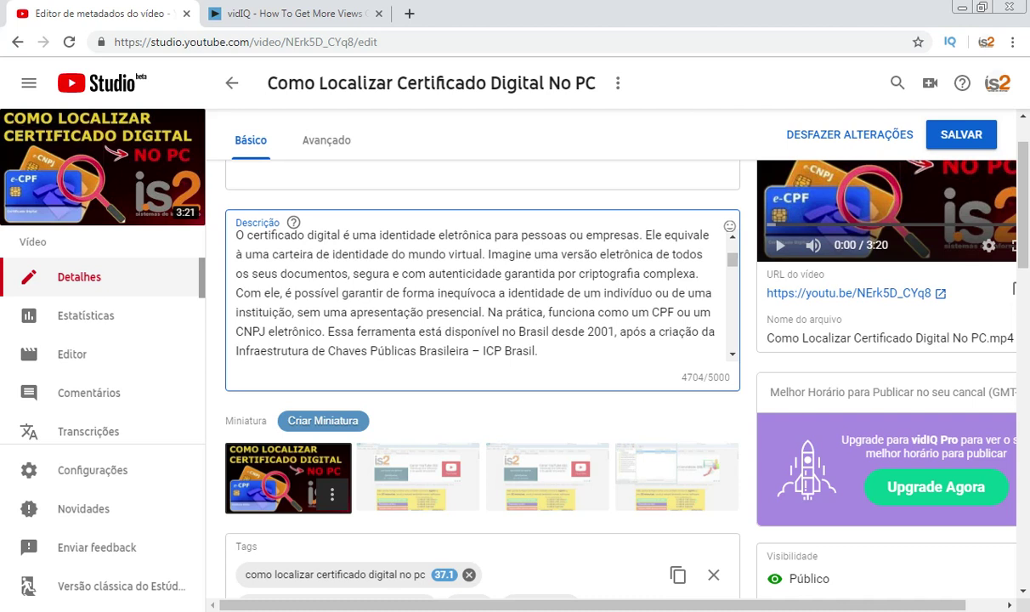
scroll(482, 289, "down", 1)
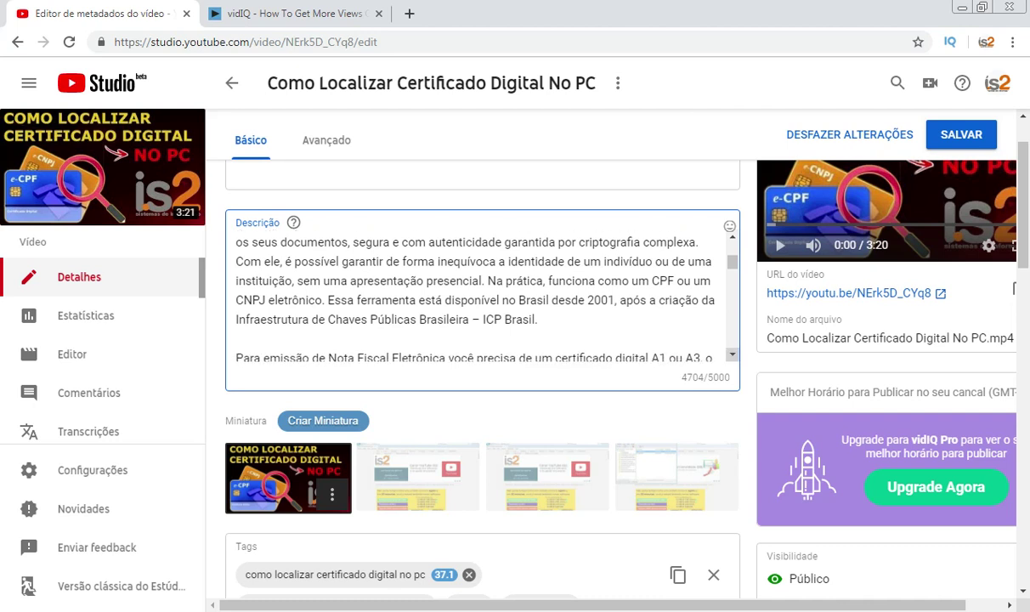
scroll(482, 289, "down", 1)
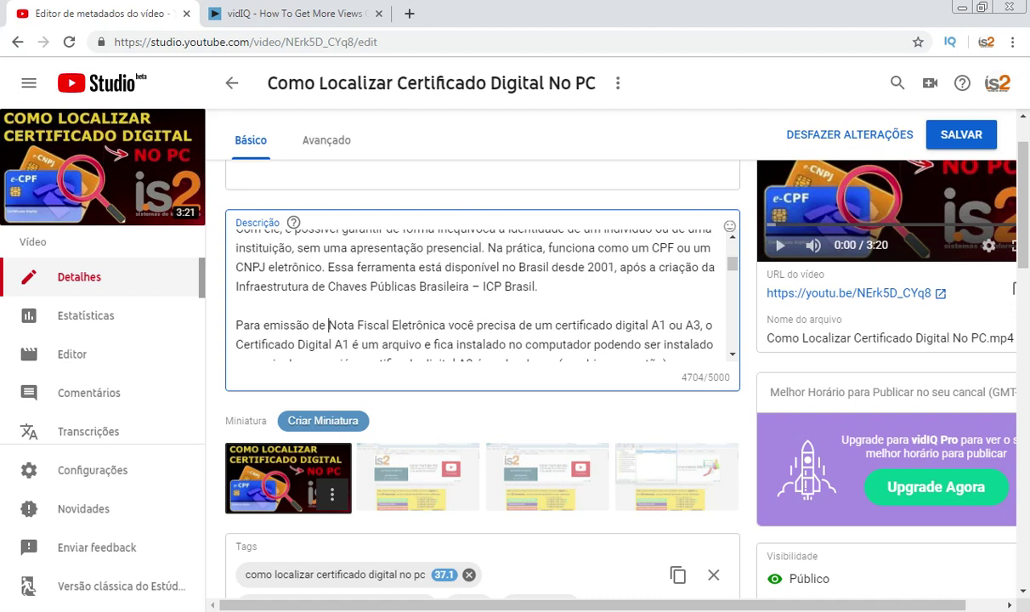
left_click_drag(328, 325, 444, 326)
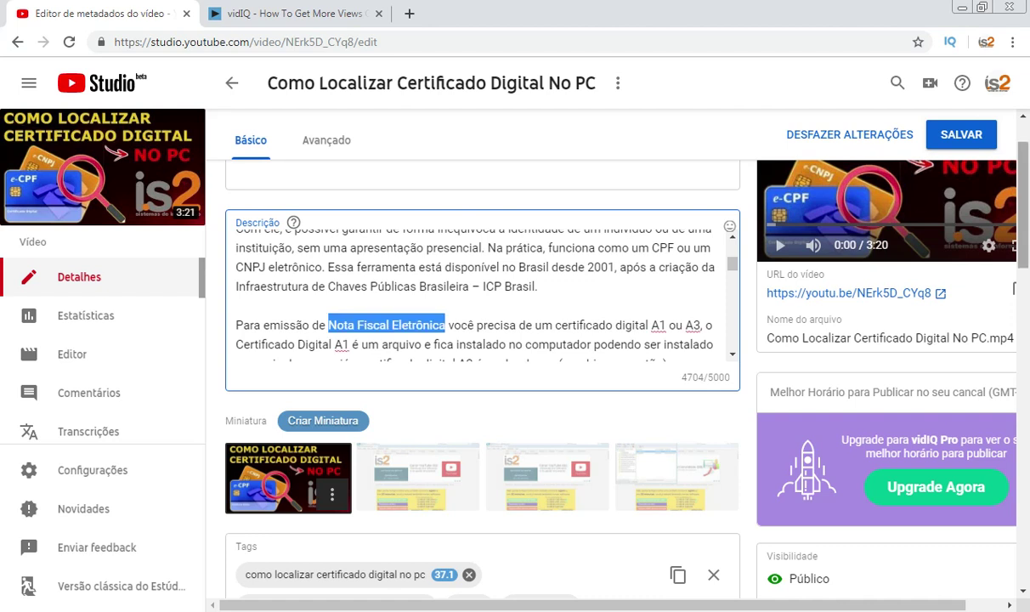
scroll(482, 340, "down", 4)
left_click(612, 471)
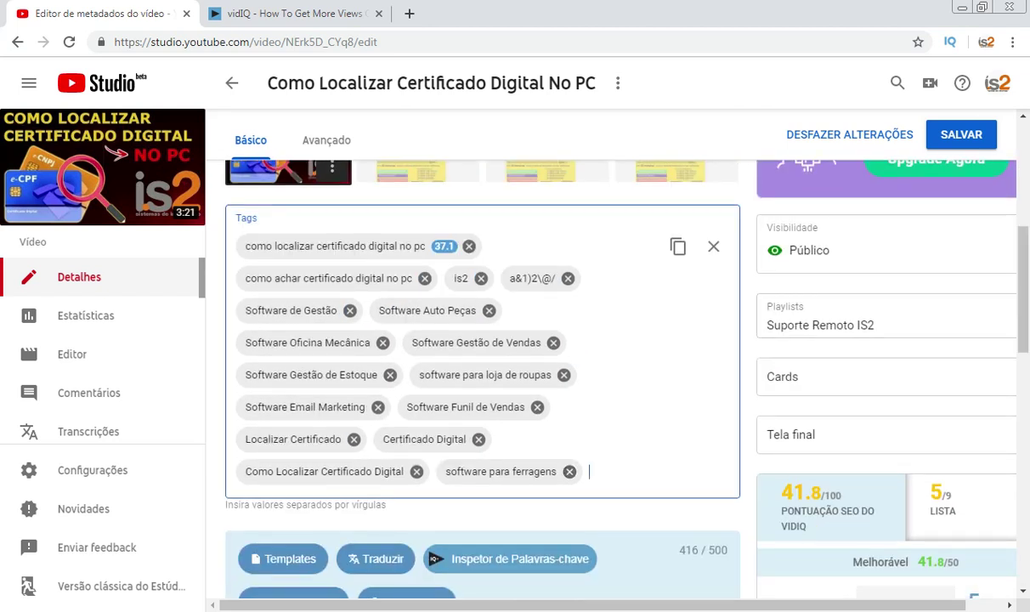
key("ctrl+v")
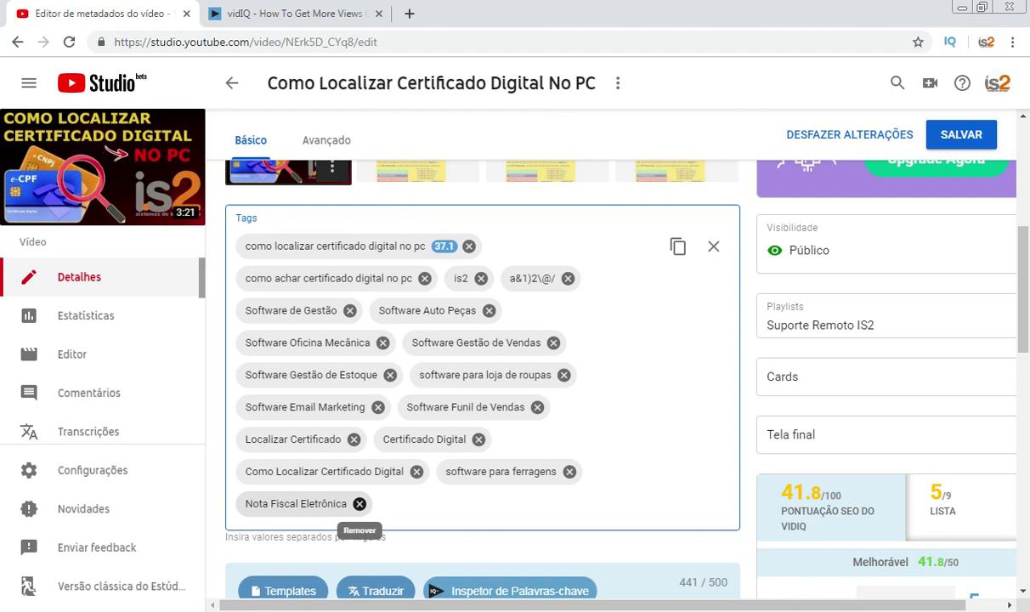
left_click(359, 504)
- Add the tags "certificado digital a1", taken from the suggestions, and "certificado digital mei"
left_click(589, 471)
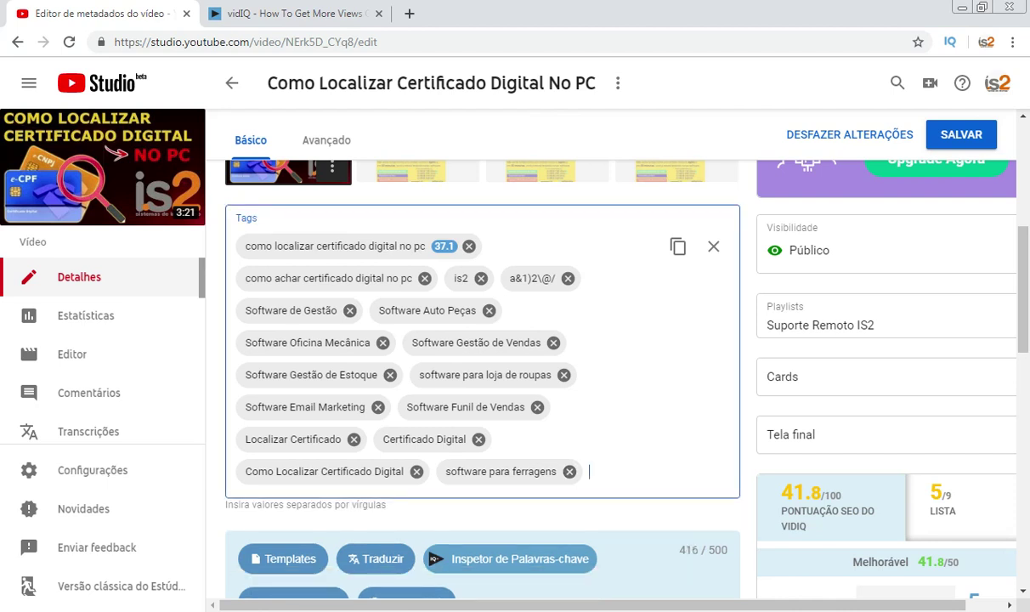
type("certifi")
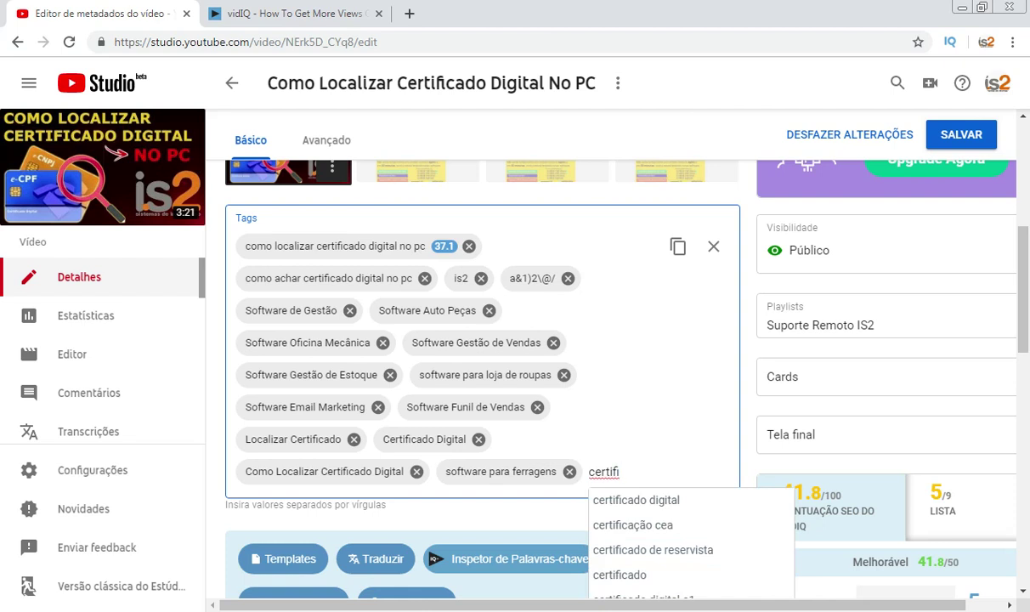
type("cado digi")
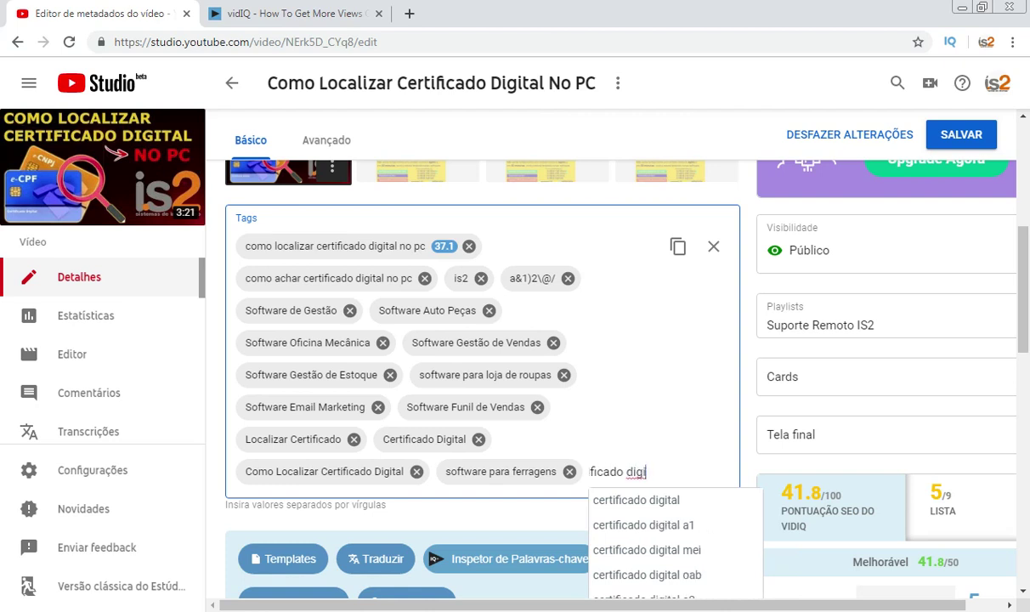
key("Down")
key("Down")
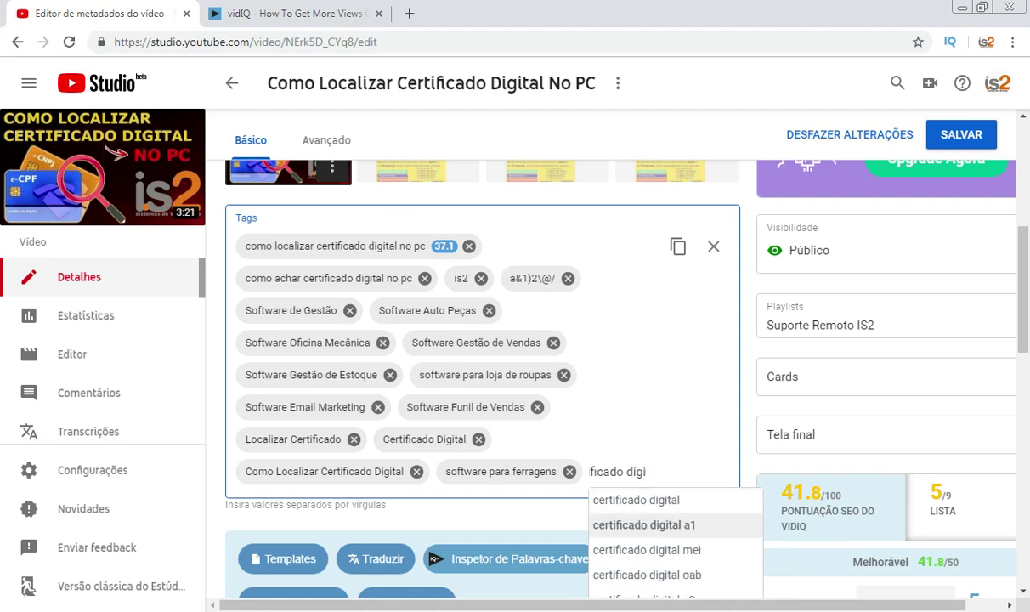
key("Return")
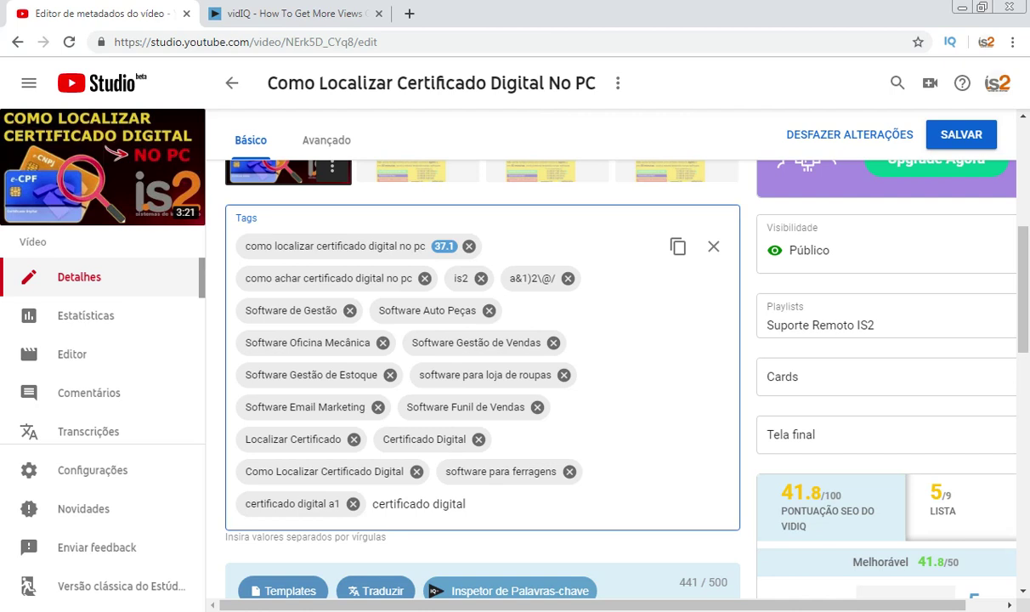
type("mei")
key("Return")
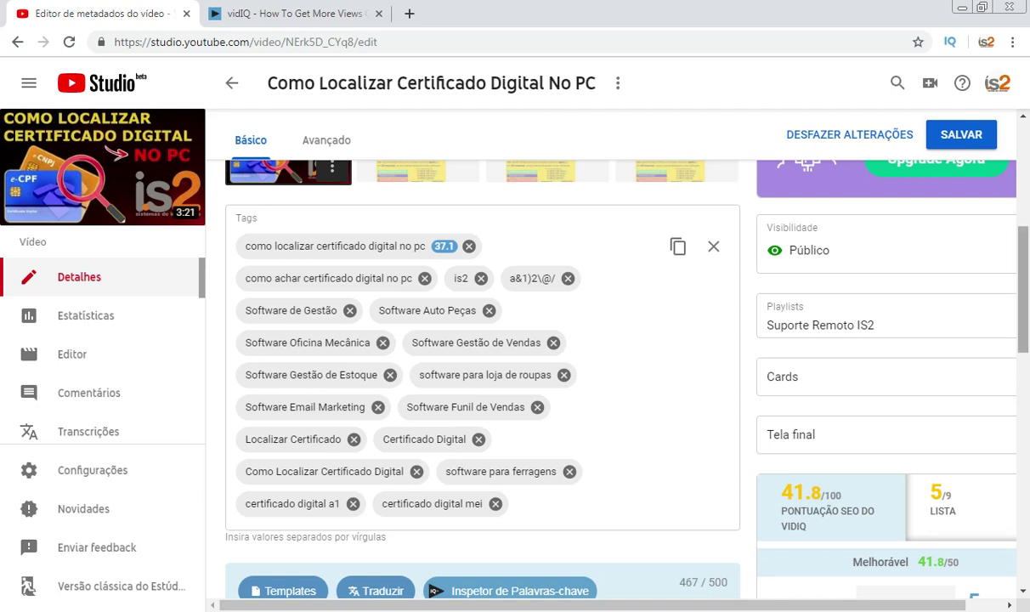
- Check the description's passage on the Certificado Digital A1 and remove the "certificado digital mei" tag
scroll(481, 365, "up", 3)
scroll(482, 365, "up", 1)
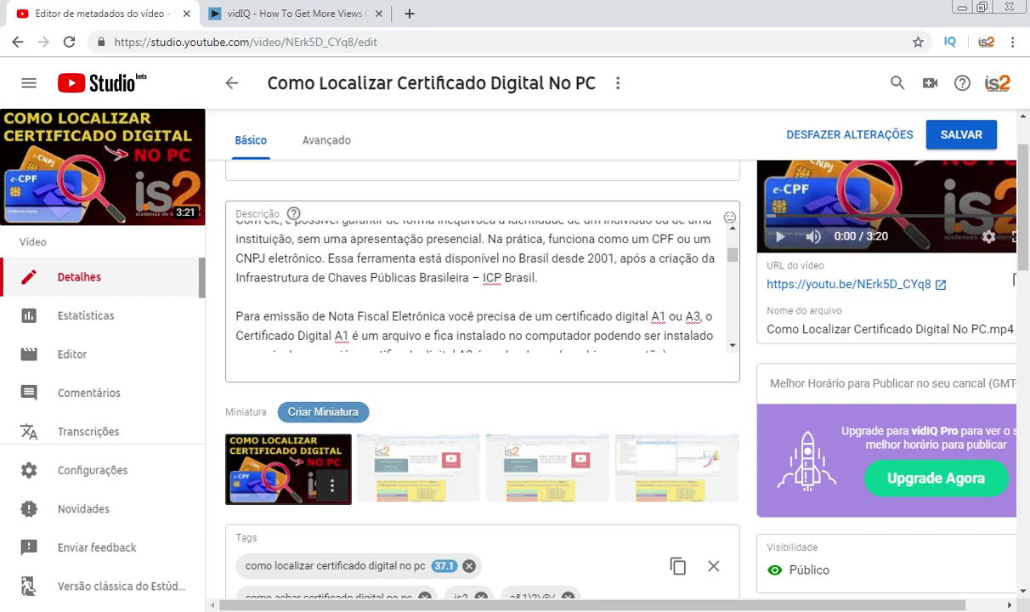
left_click_drag(236, 335, 343, 311)
scroll(592, 351, "down", 3)
scroll(593, 351, "down", 2)
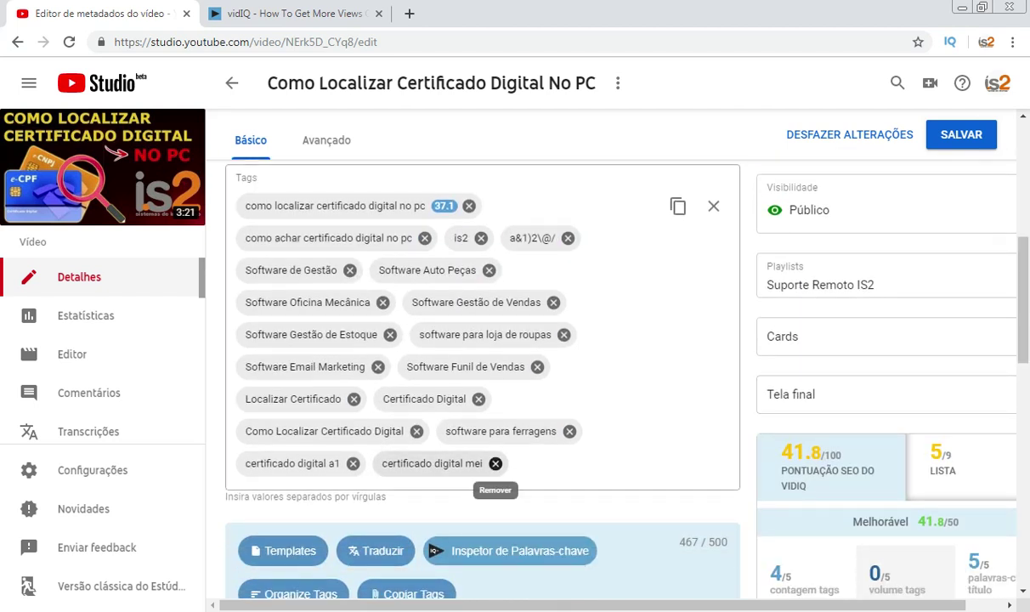
left_click(495, 463)
scroll(495, 463, "up", 4)
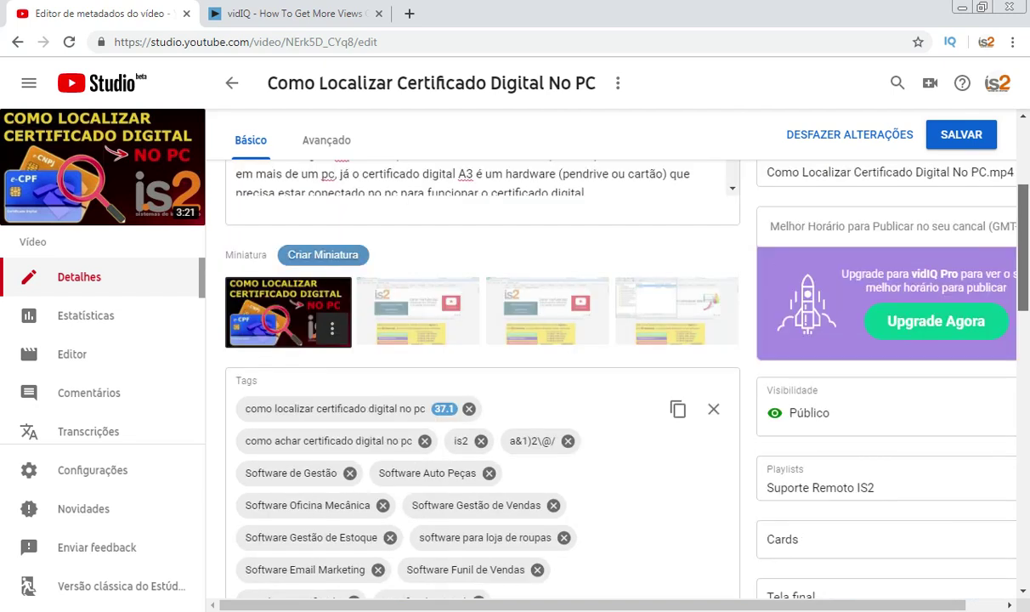
- Replace the "certificado digital a1" tag with the capitalised phrase "Certificado Digital A1" copied from the description
left_click_drag(348, 270, 235, 270)
key("ctrl+c")
scroll(484, 357, "down", 3)
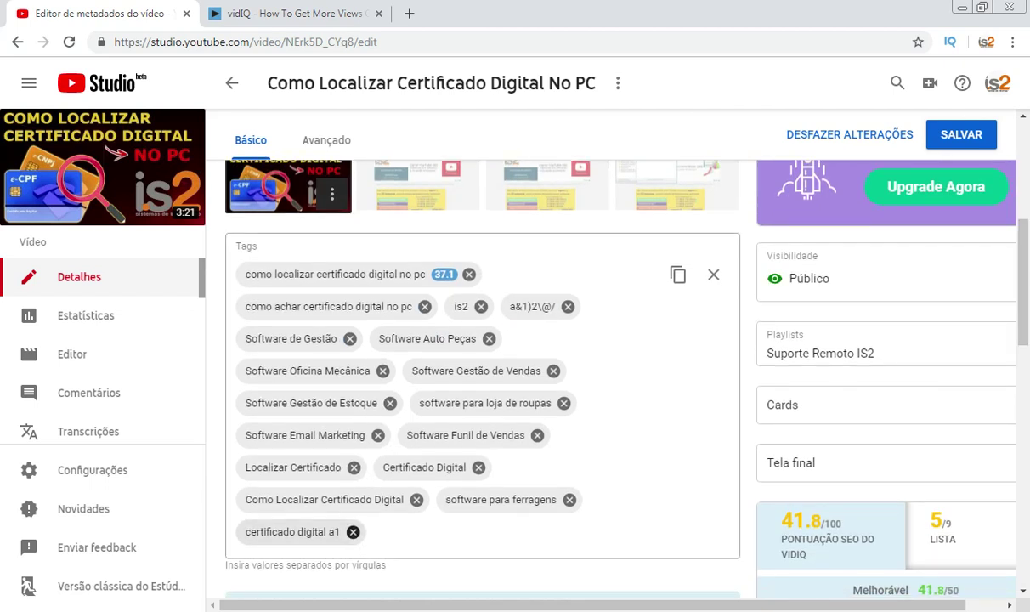
left_click(353, 534)
left_click(540, 473)
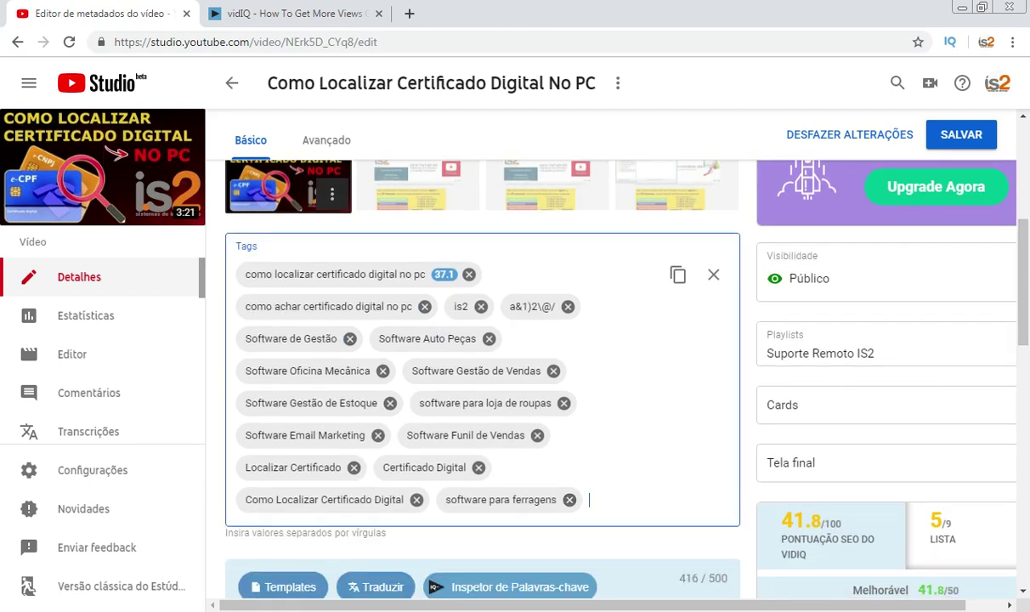
key("ctrl+v")
key("Return")
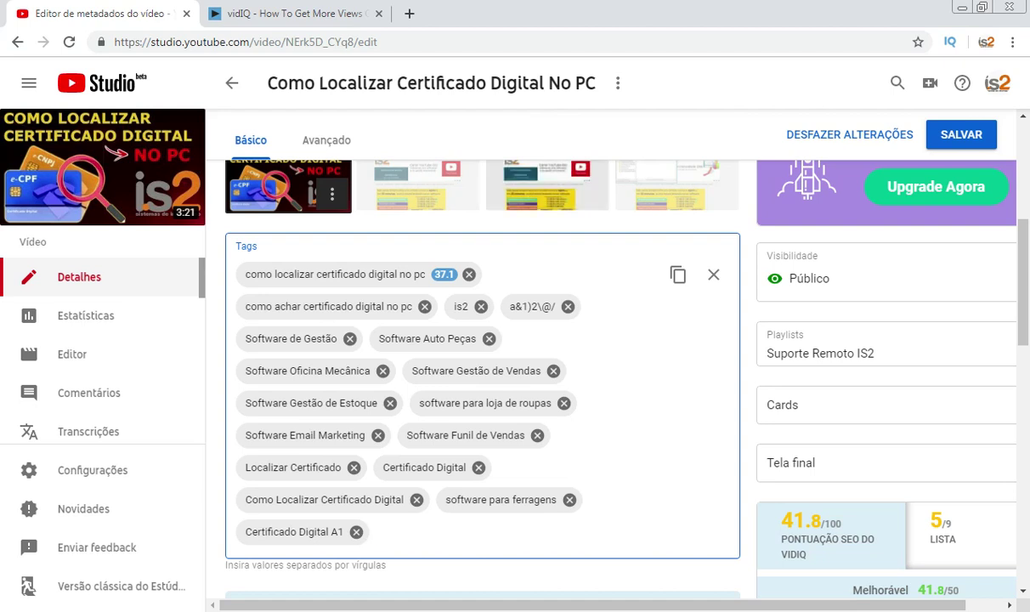
- Add the phrase "Certificado Digital No PC" from the video title as a tag
left_click_drag(397, 83, 596, 83)
key("ctrl+c")
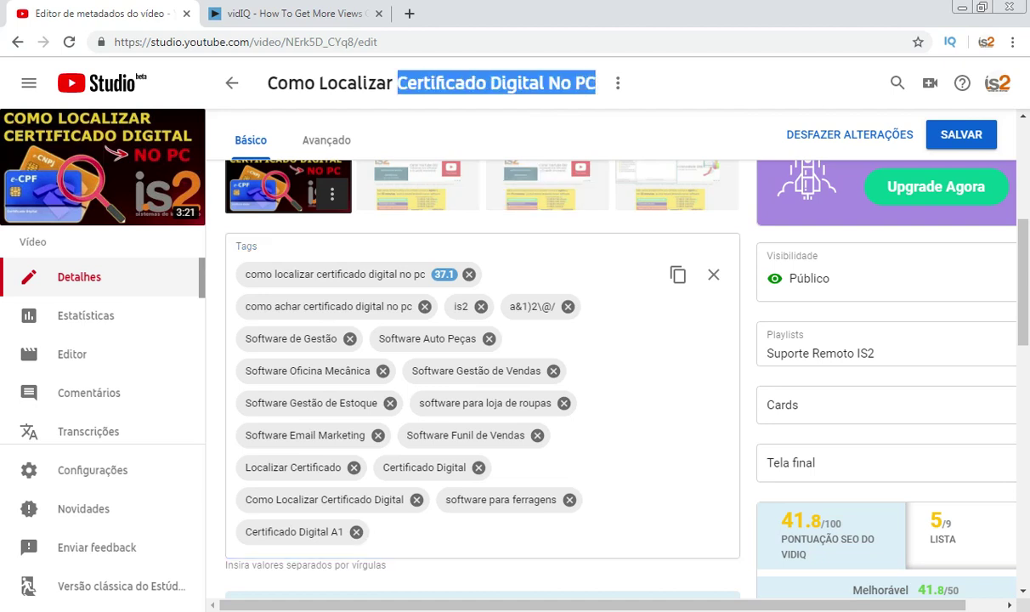
left_click(376, 532)
key("ctrl+v")
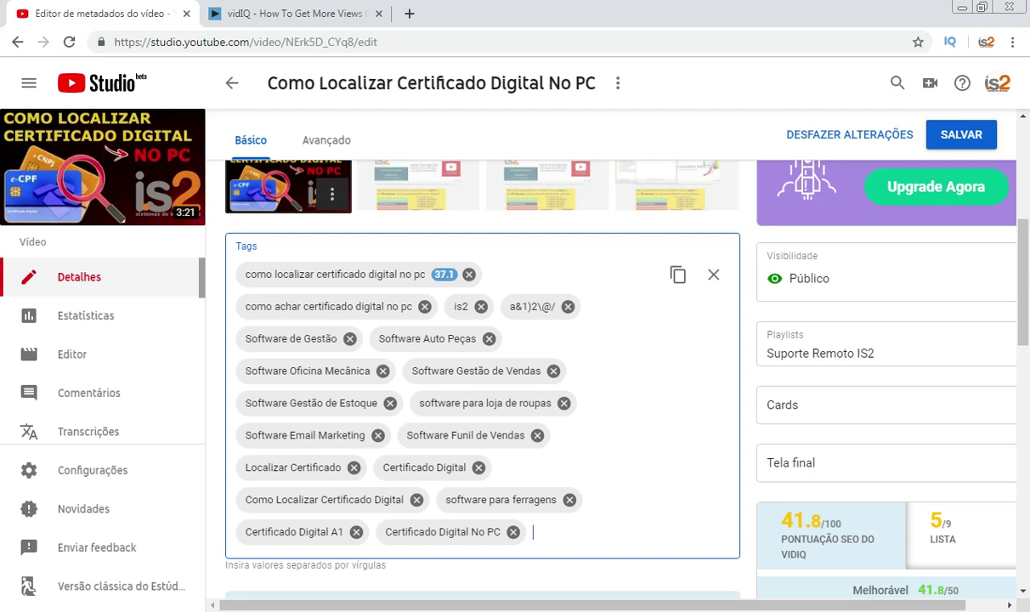
- Check the tag list against its character limit and remove the "Software de Gestão" tag
scroll(482, 357, "down", 1)
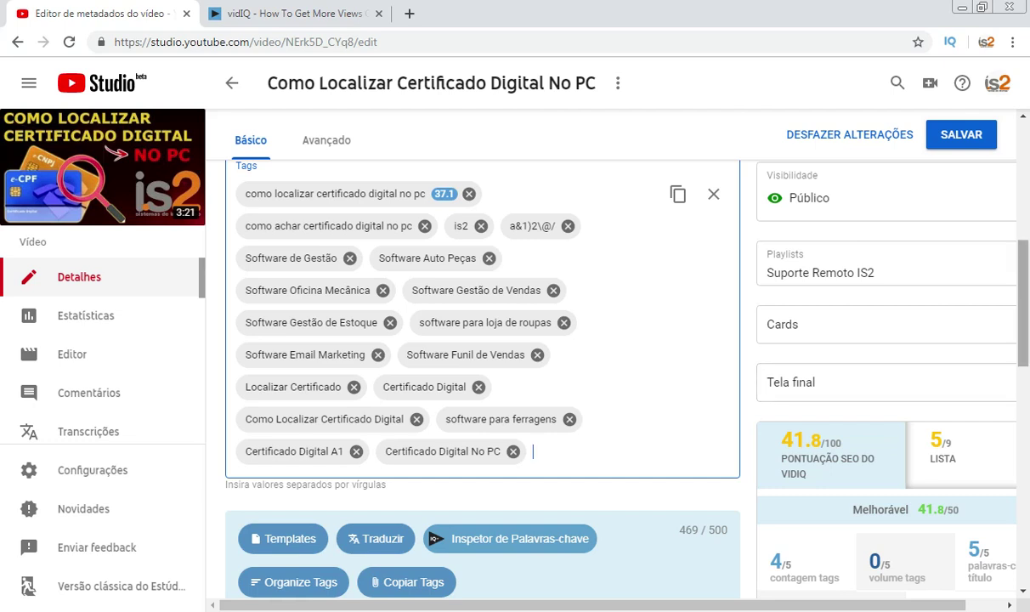
scroll(482, 357, "up", 1)
scroll(483, 356, "up", 1)
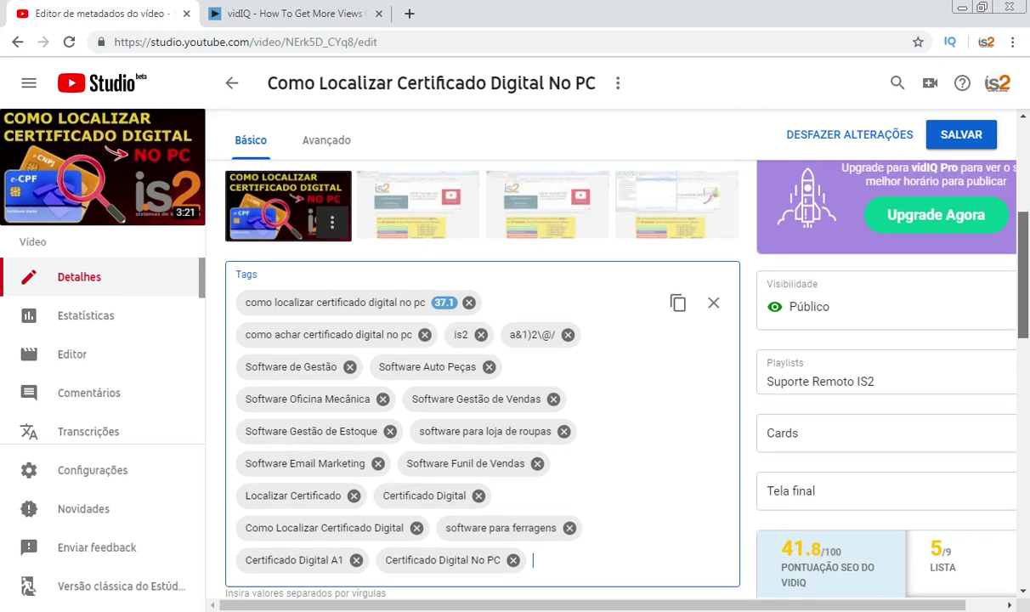
scroll(482, 356, "down", 1)
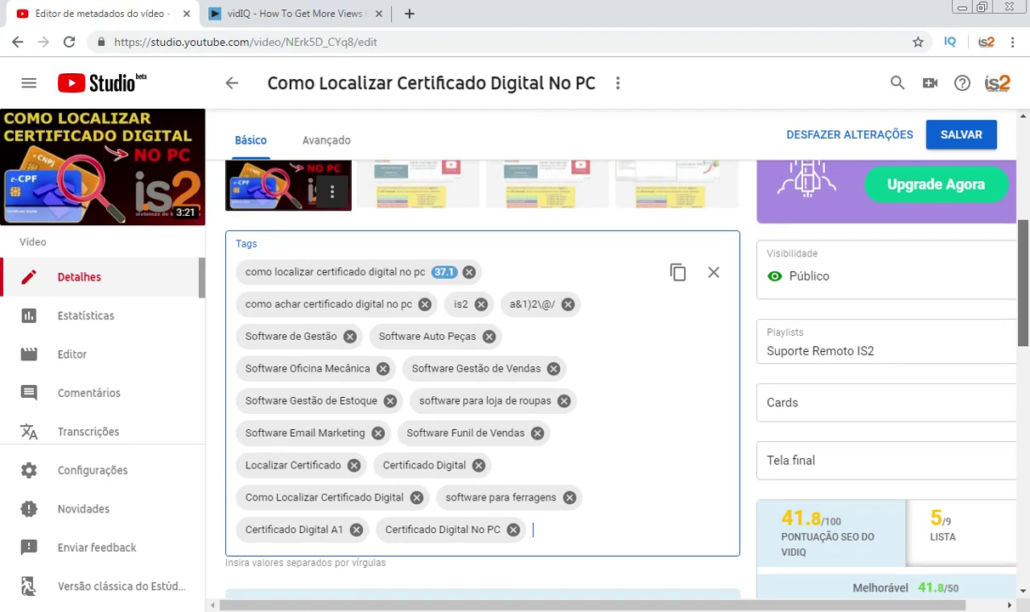
scroll(482, 356, "down", 1)
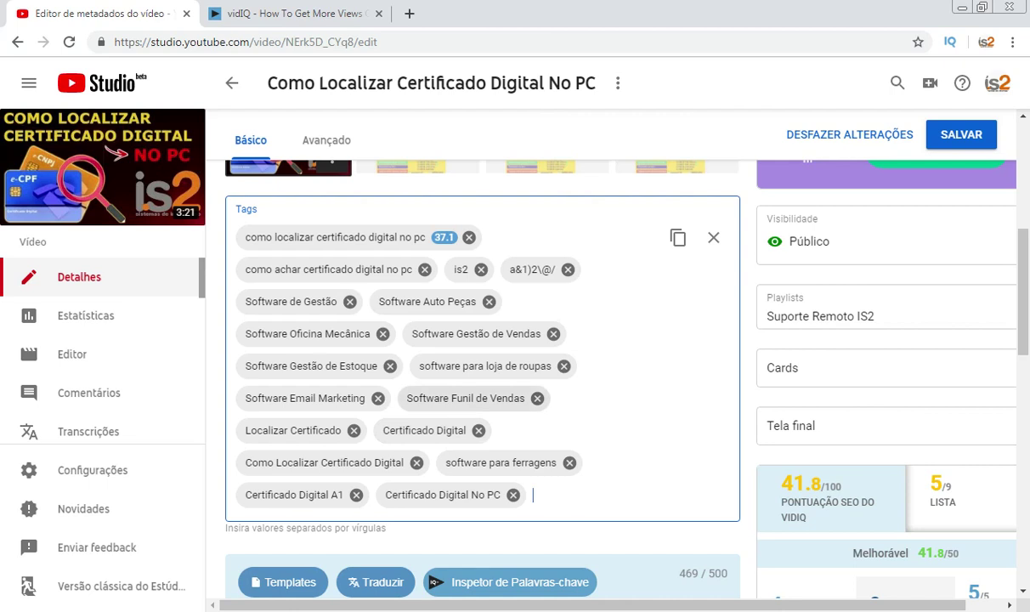
left_click(349, 301)
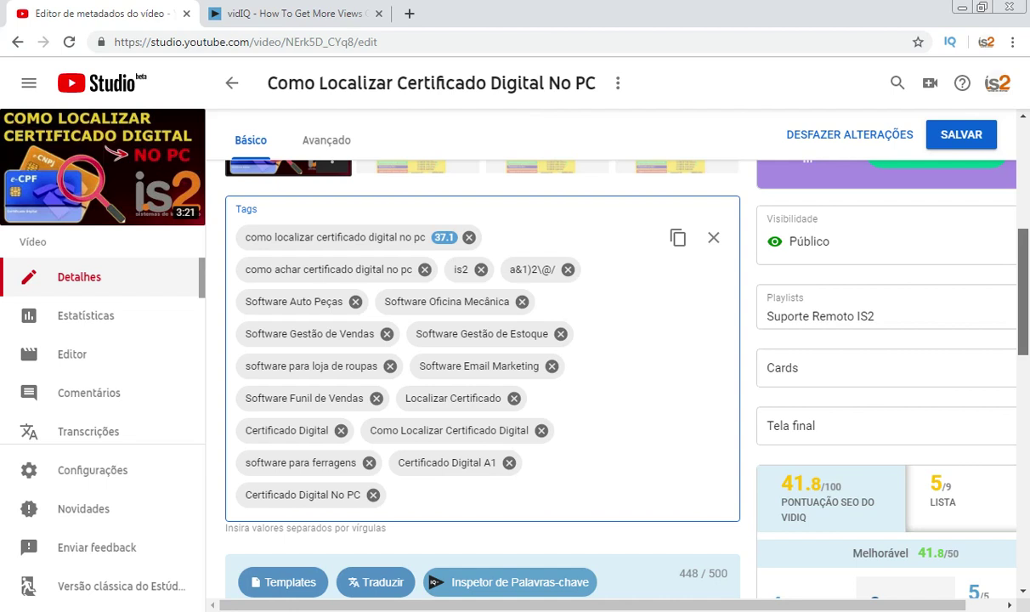
- Try the title phrase "Como Localizar Certificado" as a video tag, then remove it
scroll(482, 357, "down", 1)
scroll(483, 357, "up", 2)
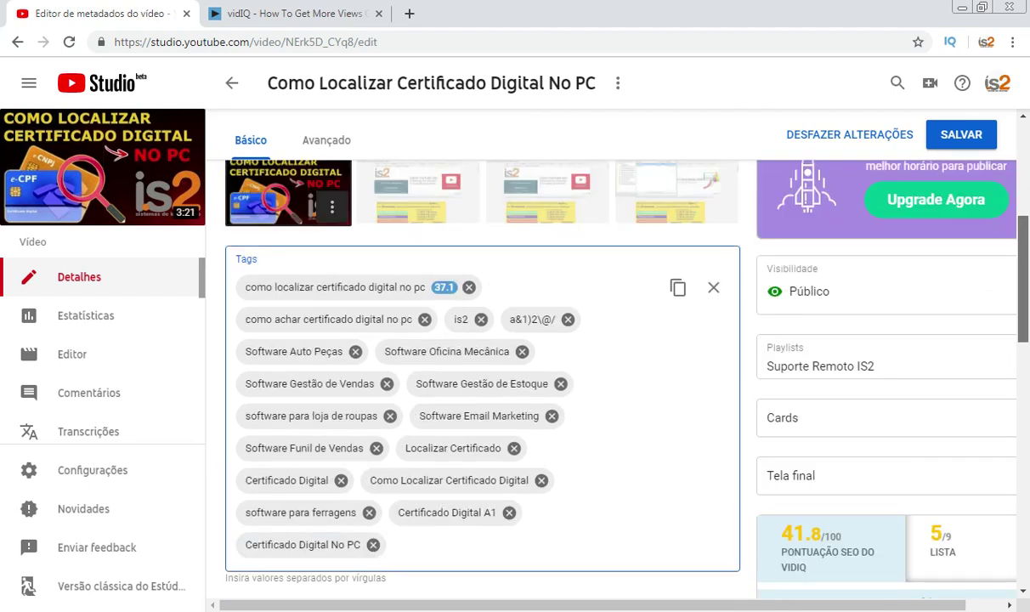
scroll(483, 357, "up", 3)
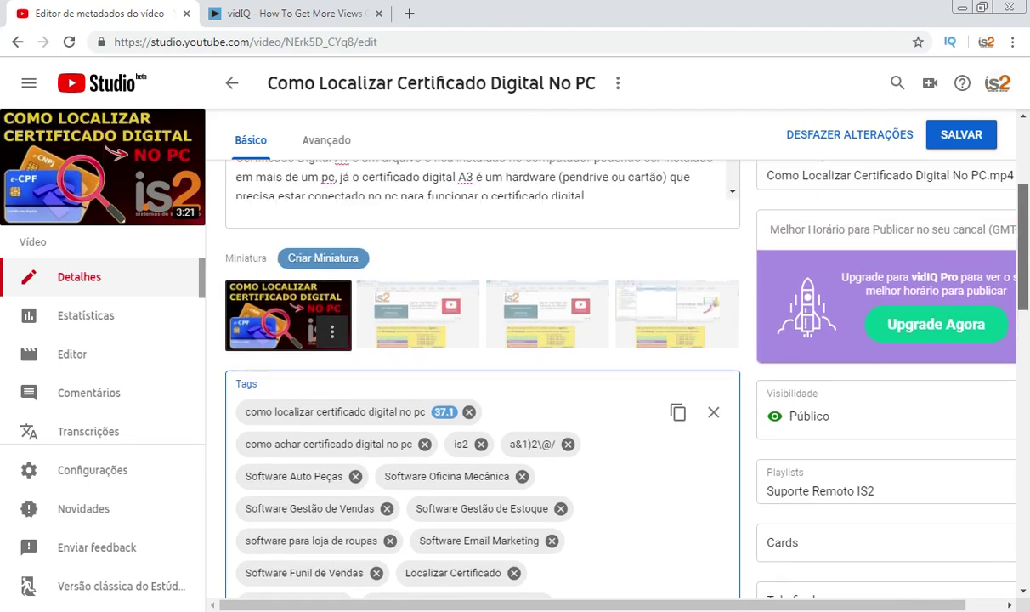
scroll(482, 357, "down", 1)
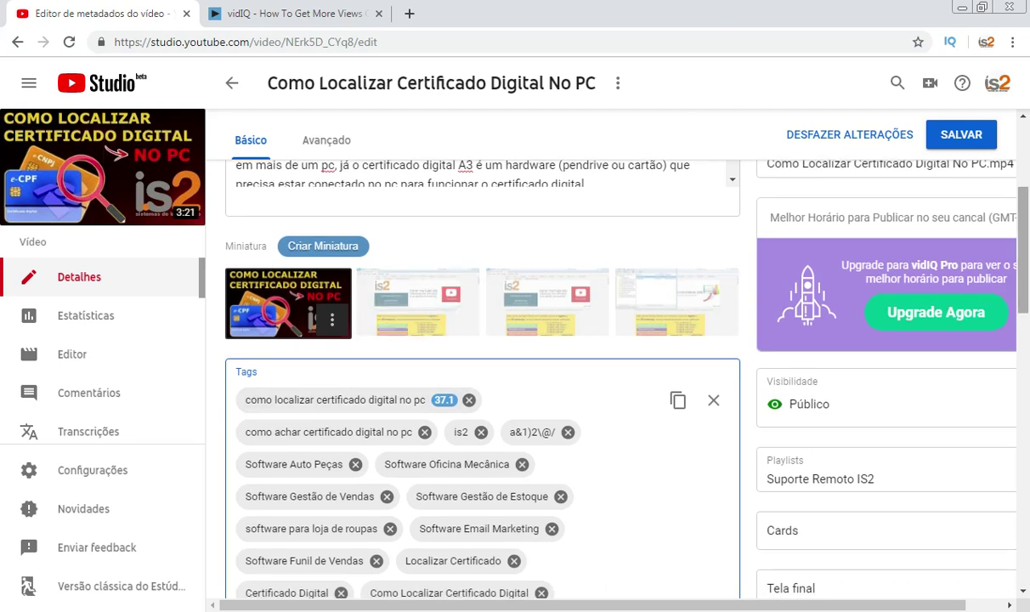
scroll(483, 357, "down", 2)
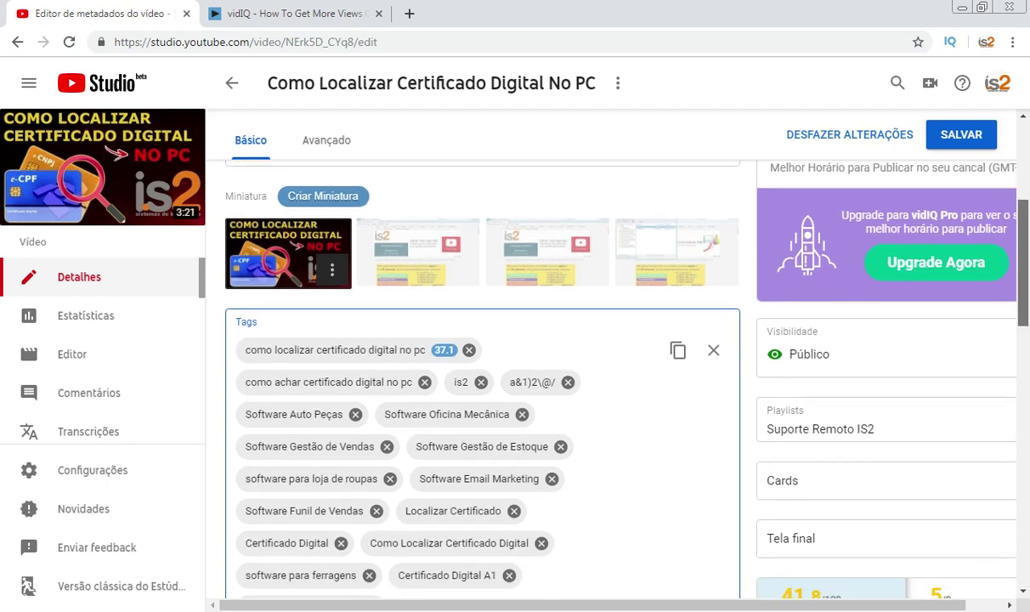
scroll(482, 357, "down", 1)
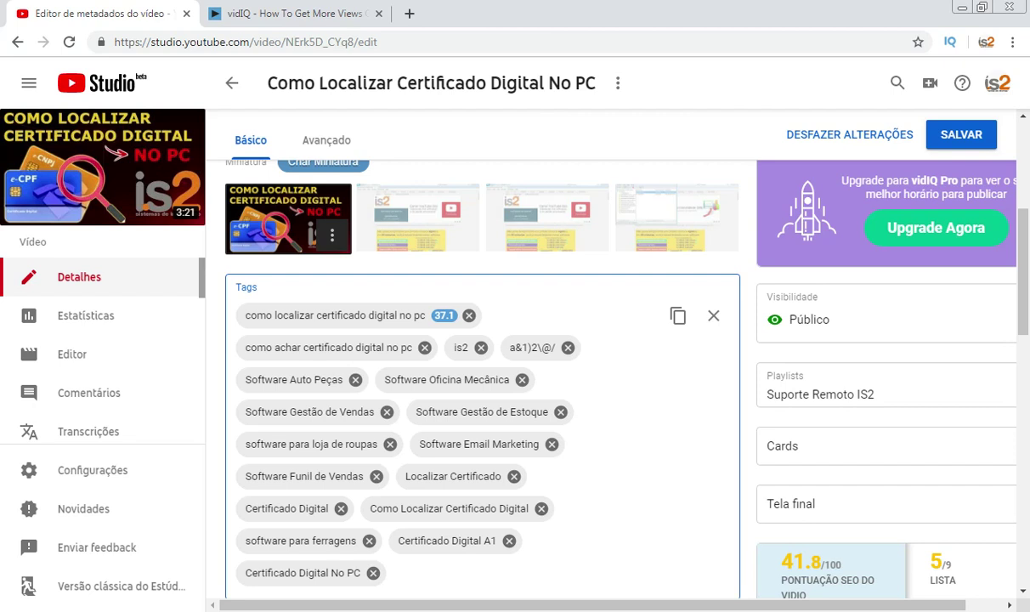
left_click_drag(268, 82, 357, 82)
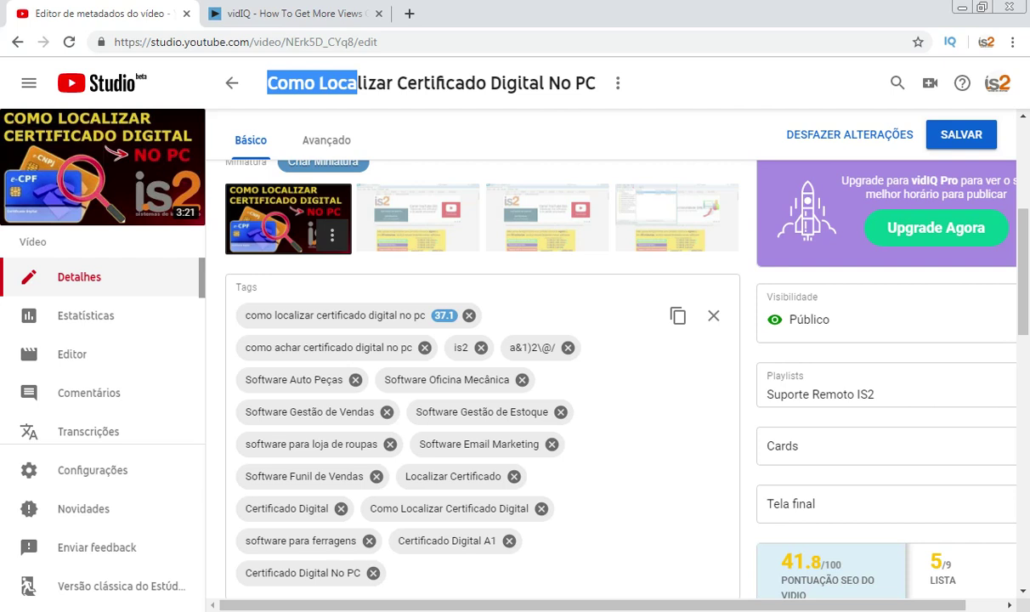
left_click_drag(357, 83, 486, 82)
key("ctrl+c")
left_click(392, 573)
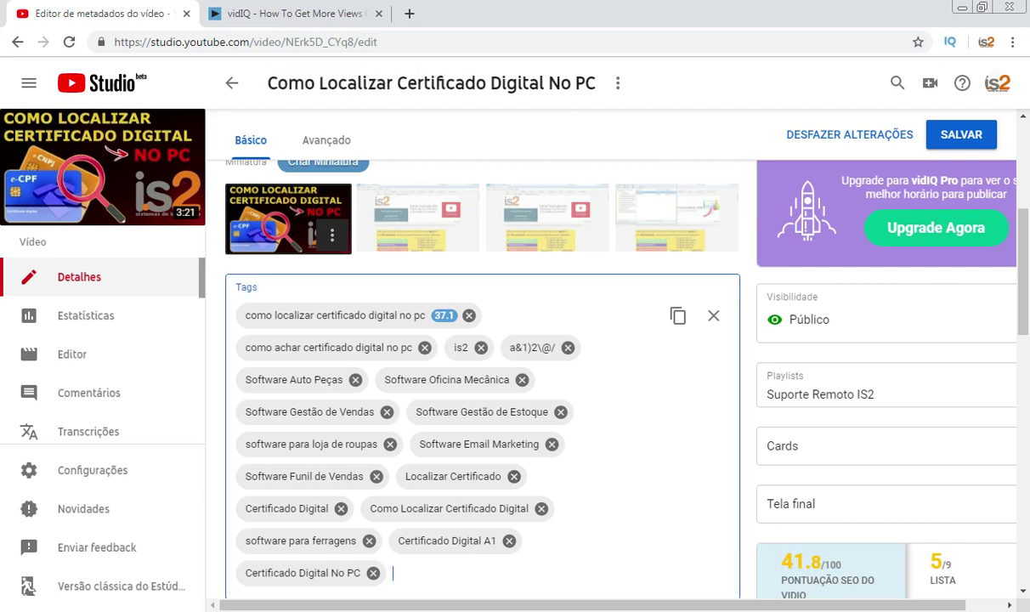
key("ctrl+v")
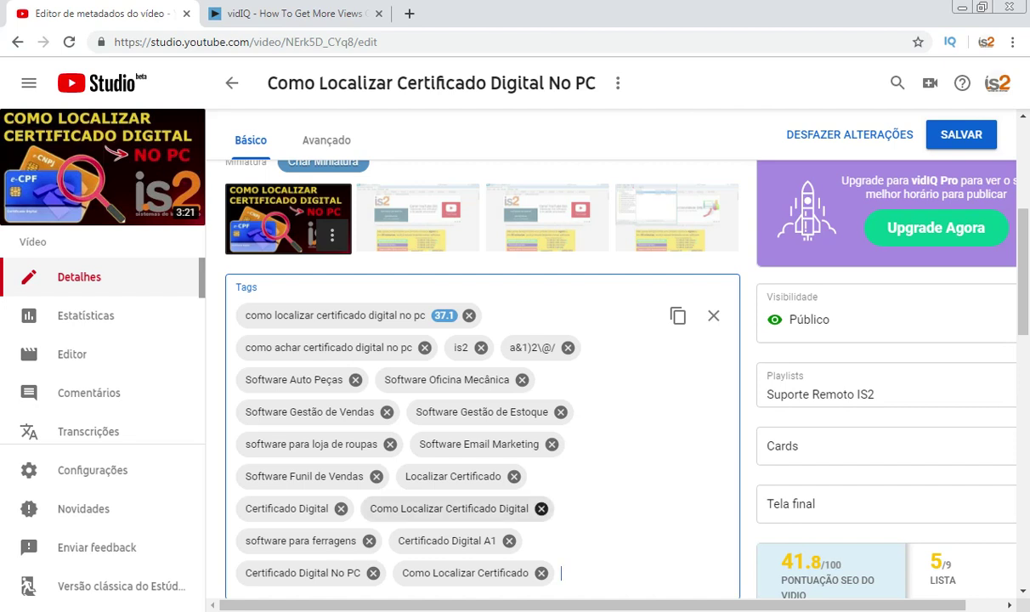
scroll(592, 359, "down", 1)
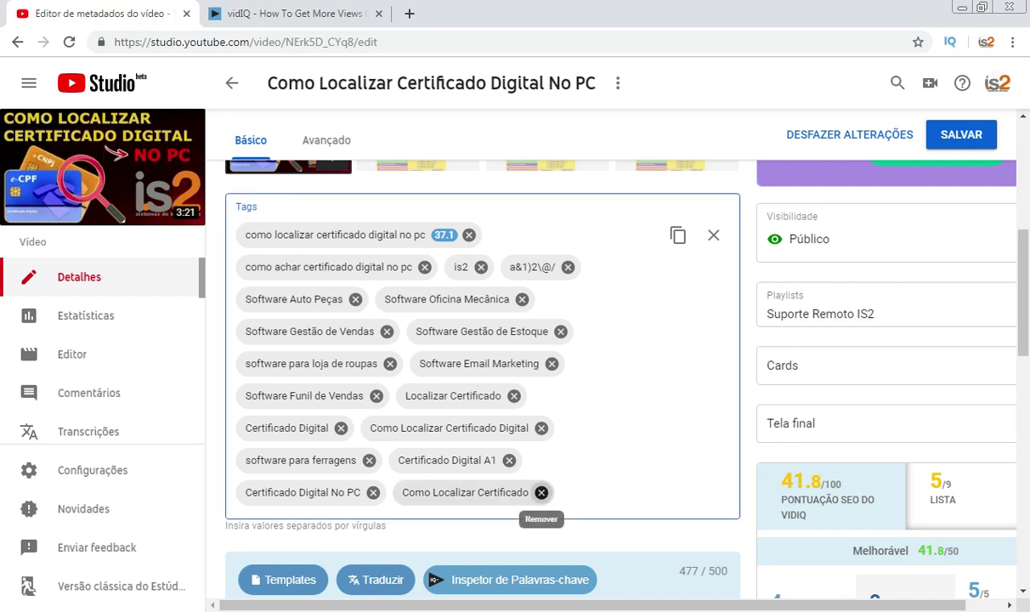
left_click(541, 492)
- Try the shorter title phrase "Como Localizar" as a video tag, then remove it
left_click_drag(596, 83, 387, 82)
left_click_drag(268, 82, 393, 83)
key("ctrl+c")
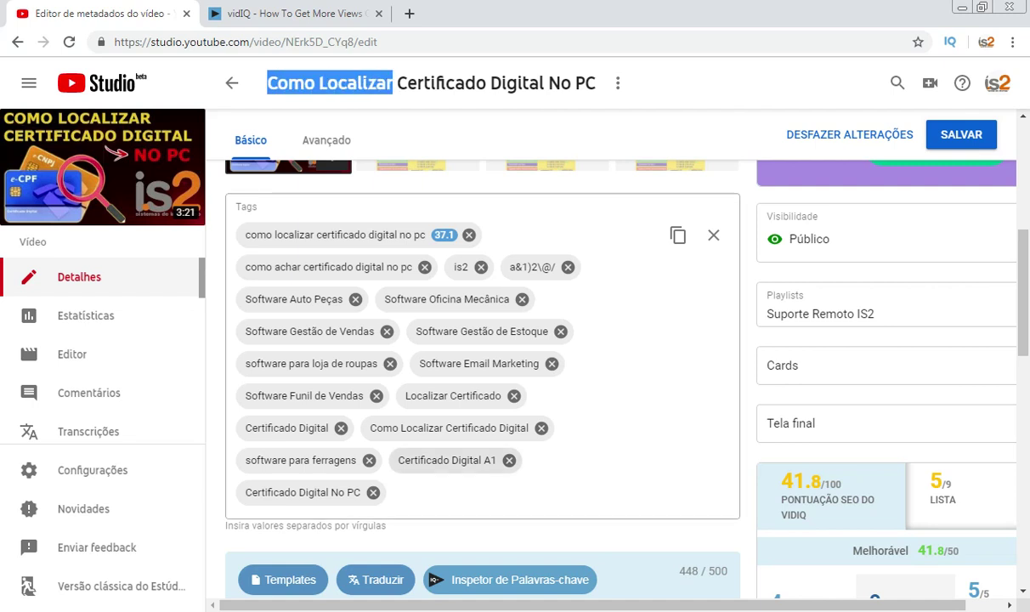
left_click(391, 492)
key("ctrl+v")
key("Return")
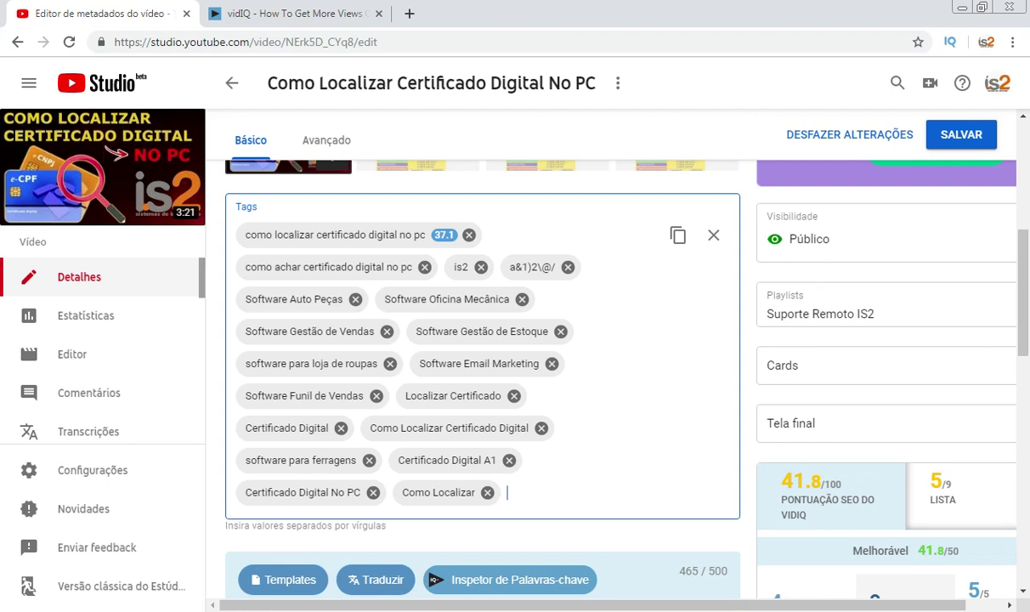
key("Tab")
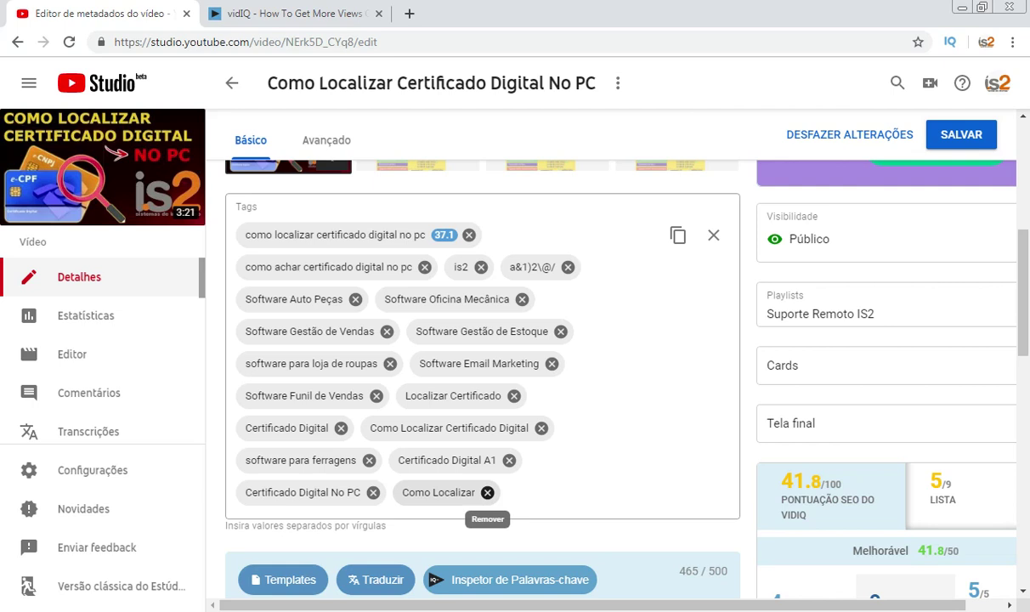
left_click(487, 493)
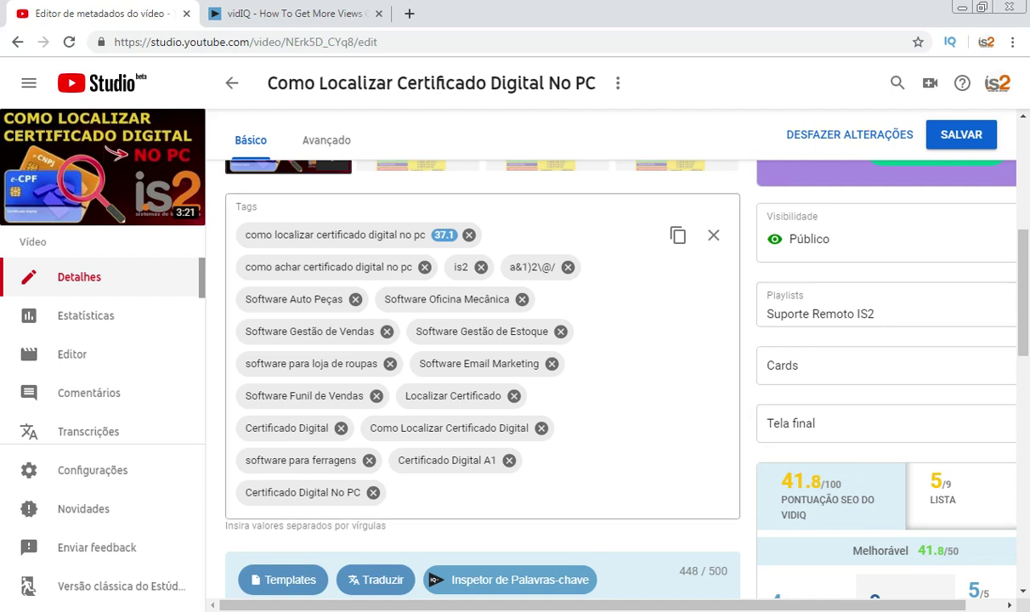
- Look through the video description for further phrases usable as tags and compare them with the current tag list
scroll(481, 382, "up", 2)
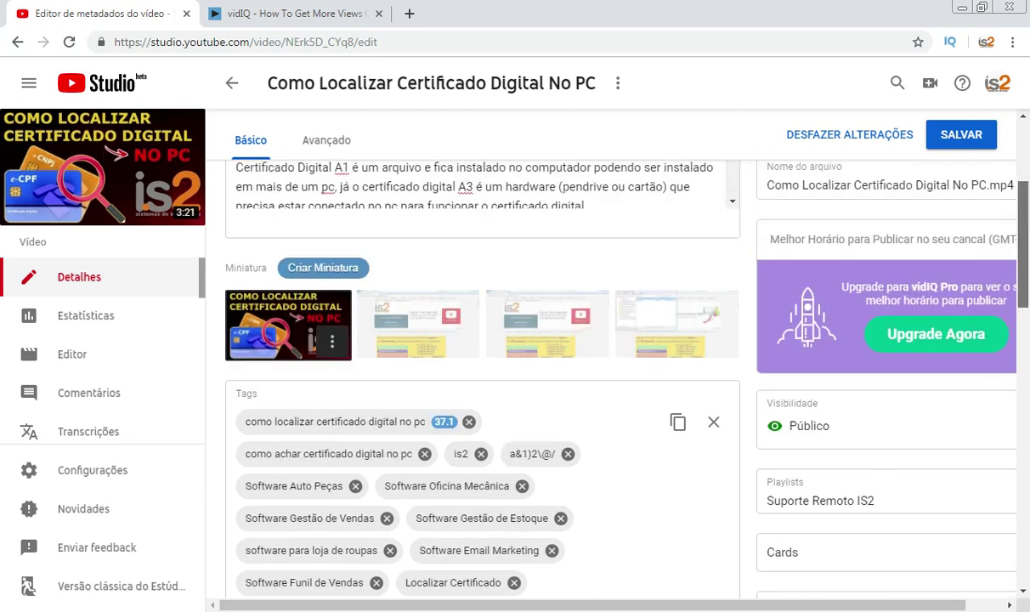
scroll(482, 382, "down", 1)
scroll(482, 382, "up", 4)
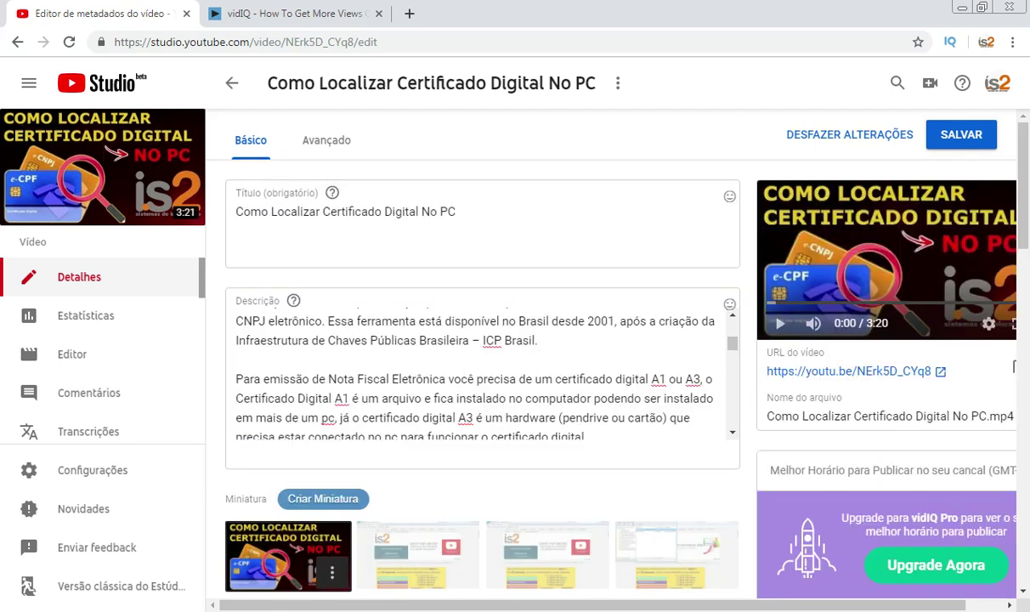
scroll(476, 374, "up", 3)
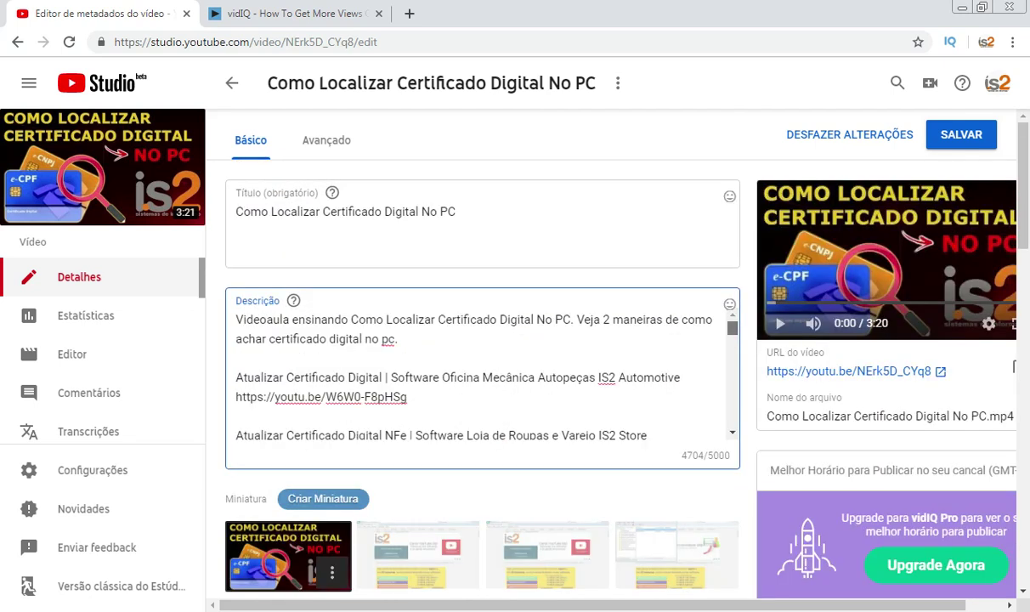
scroll(481, 374, "down", 5)
scroll(482, 374, "down", 5)
scroll(481, 374, "up", 5)
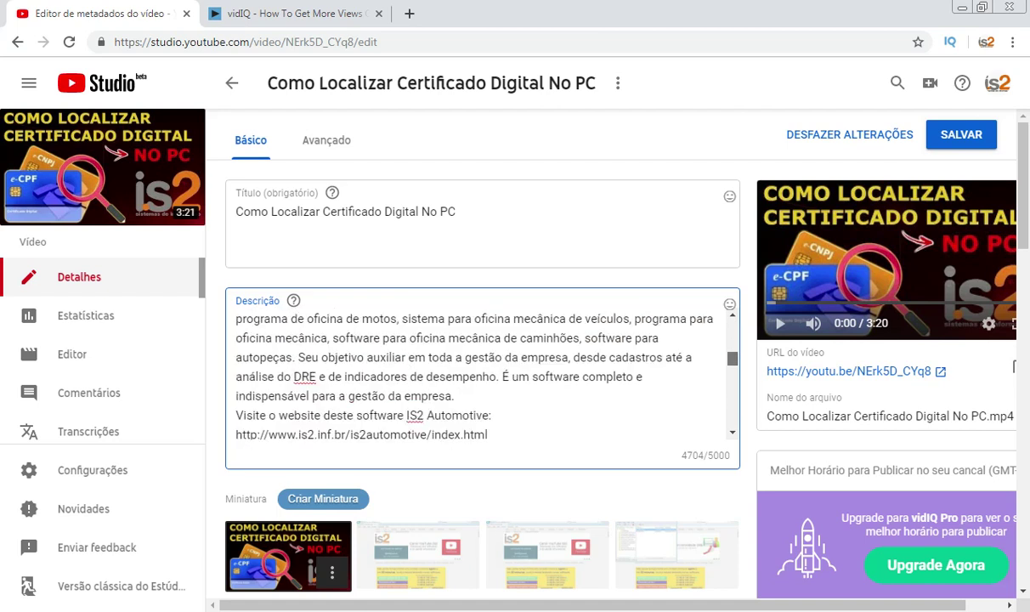
scroll(482, 374, "down", 10)
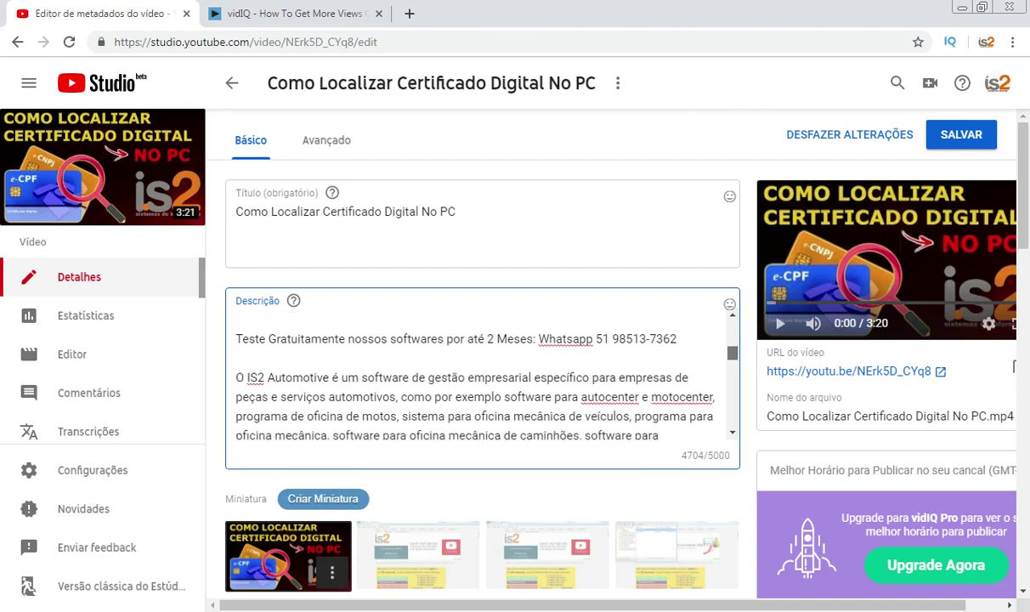
scroll(482, 374, "down", 10)
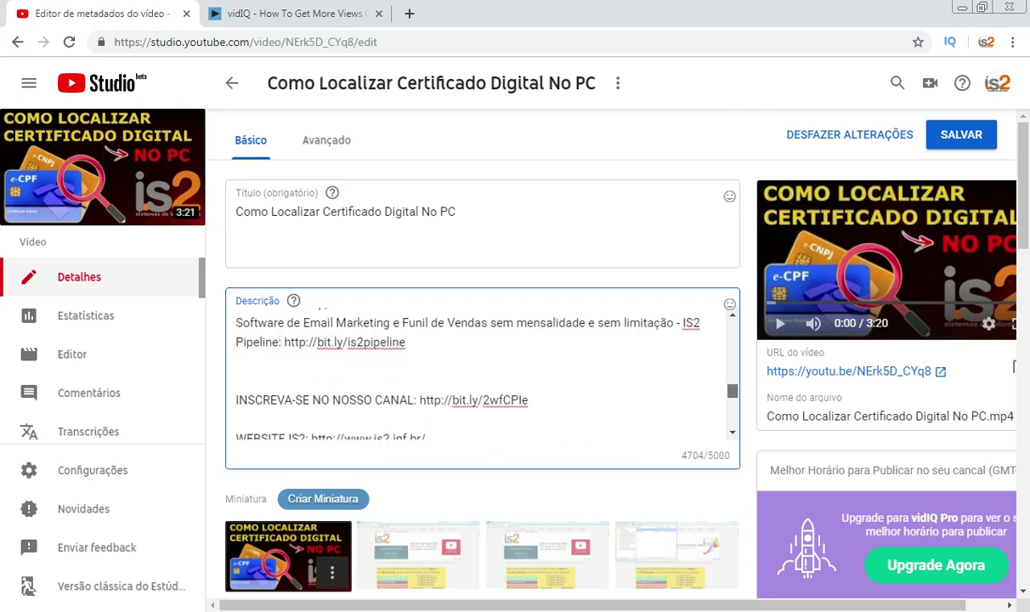
scroll(482, 374, "up", 5)
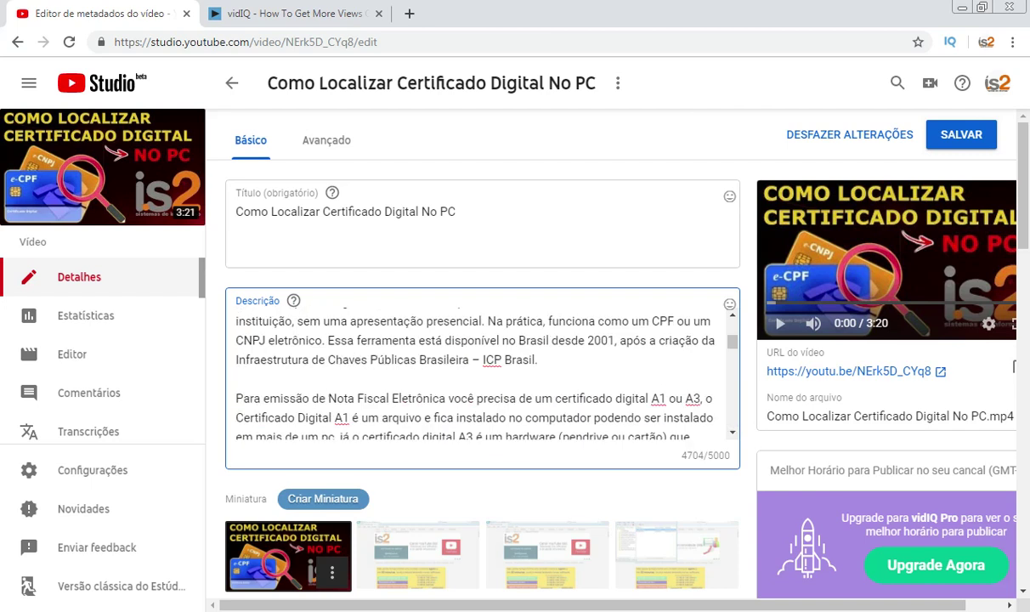
scroll(595, 357, "down", 3)
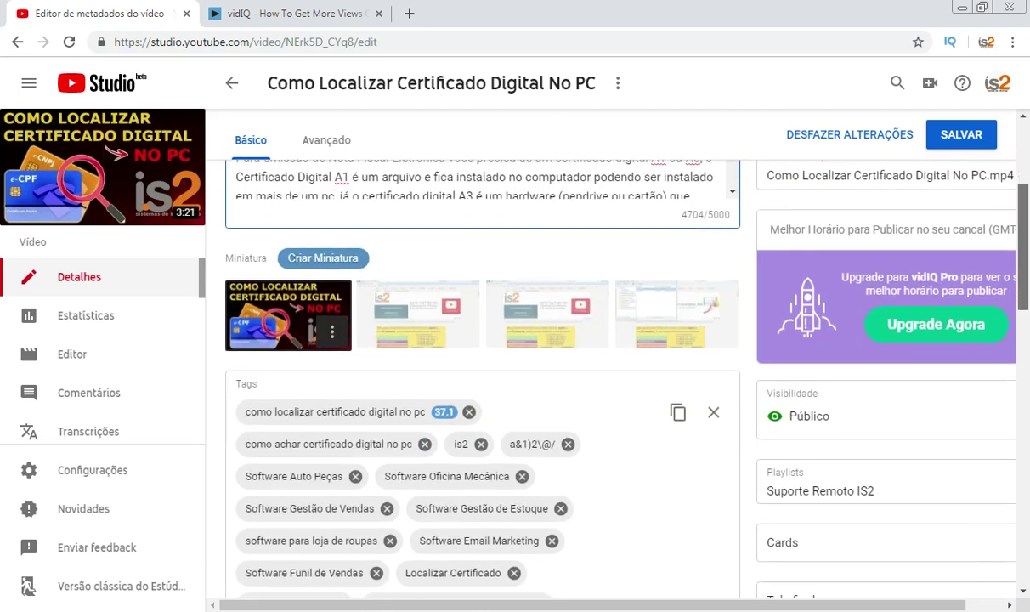
scroll(482, 374, "down", 4)
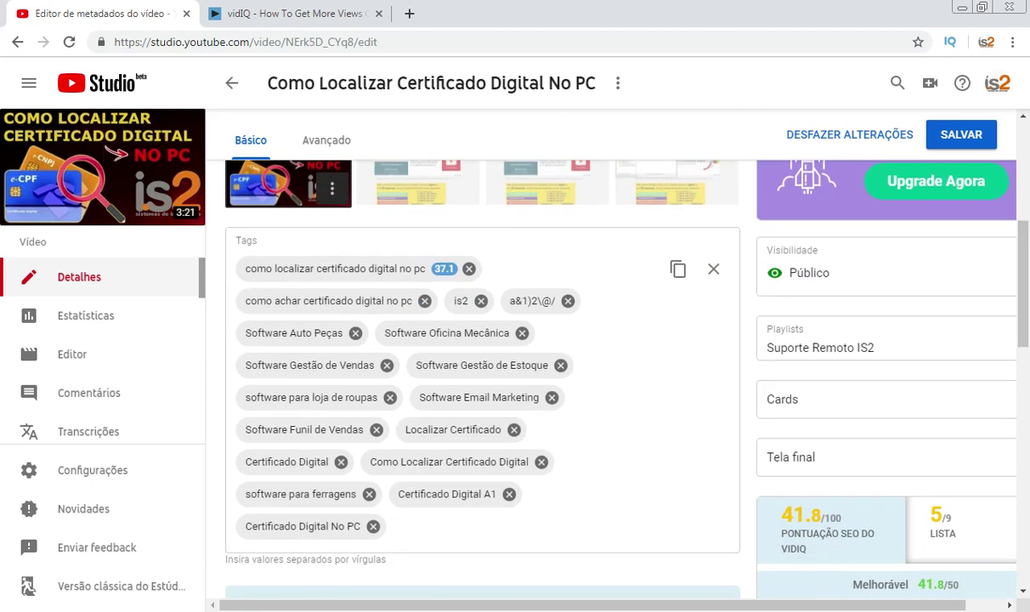